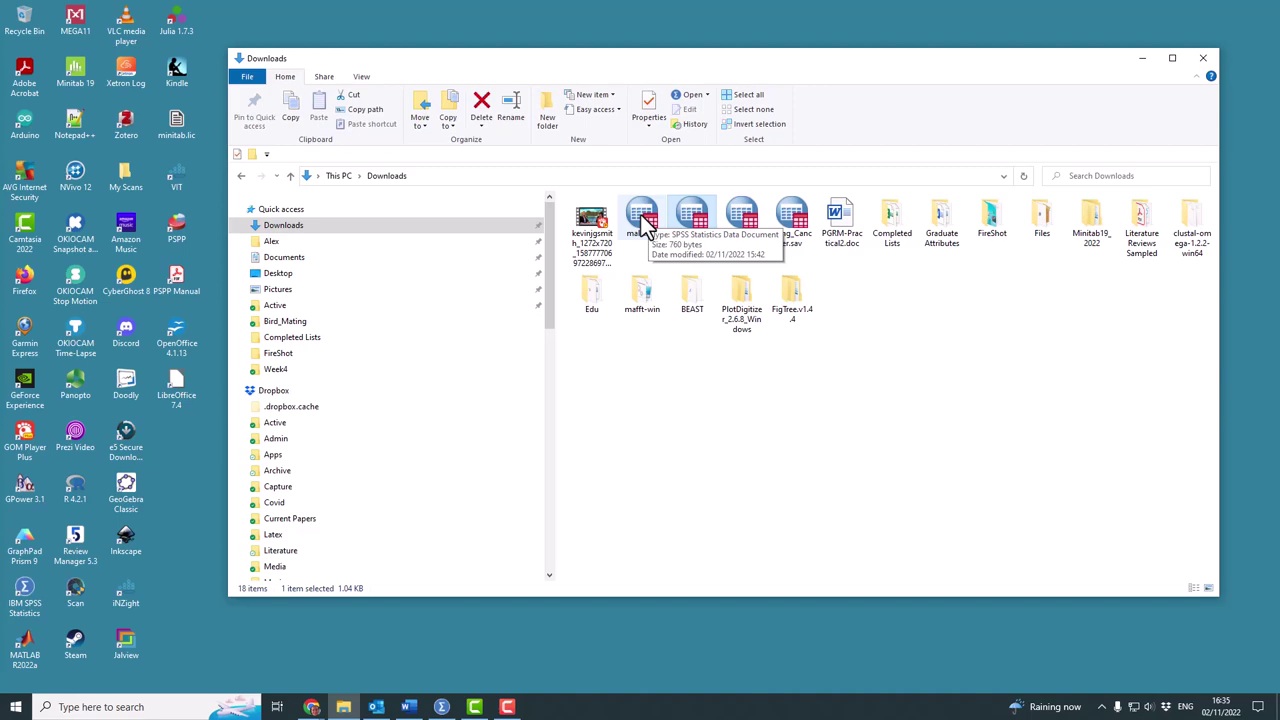
Step: Open male.sav from the Downloads folder, loading its mass and tcell data into SPSS
double_click(640, 215)
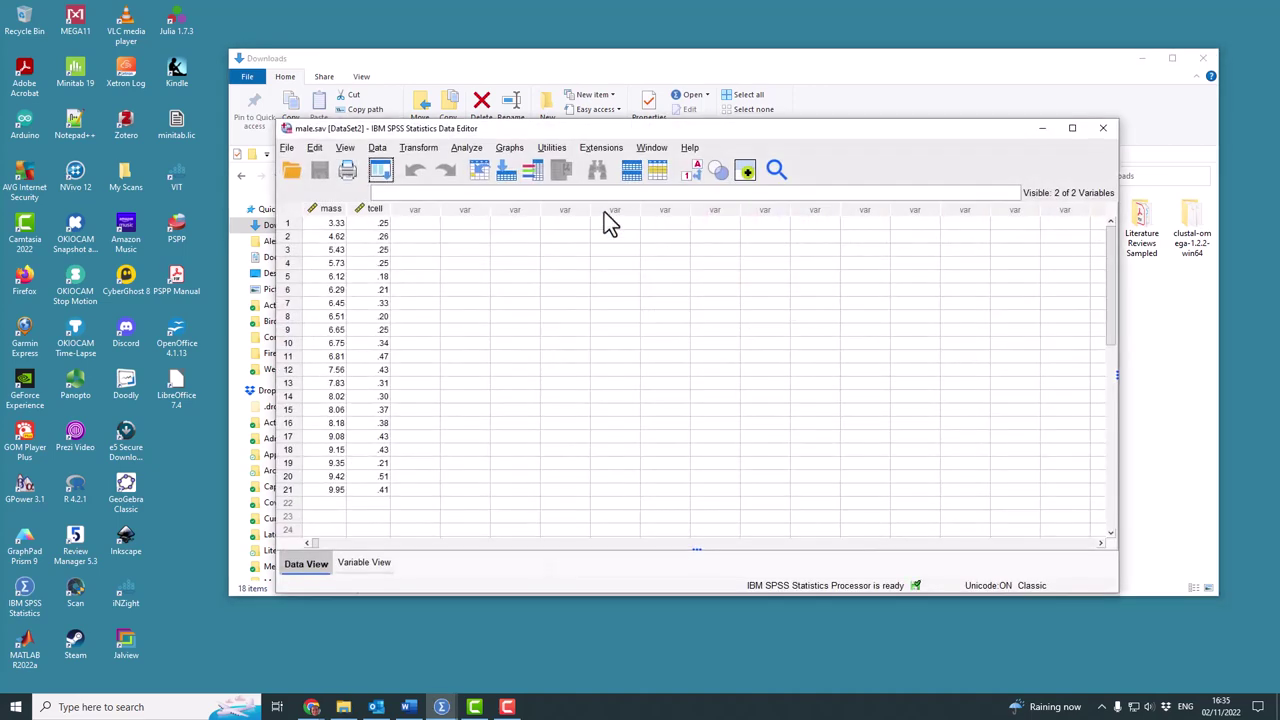
left_click_drag(504, 130, 461, 148)
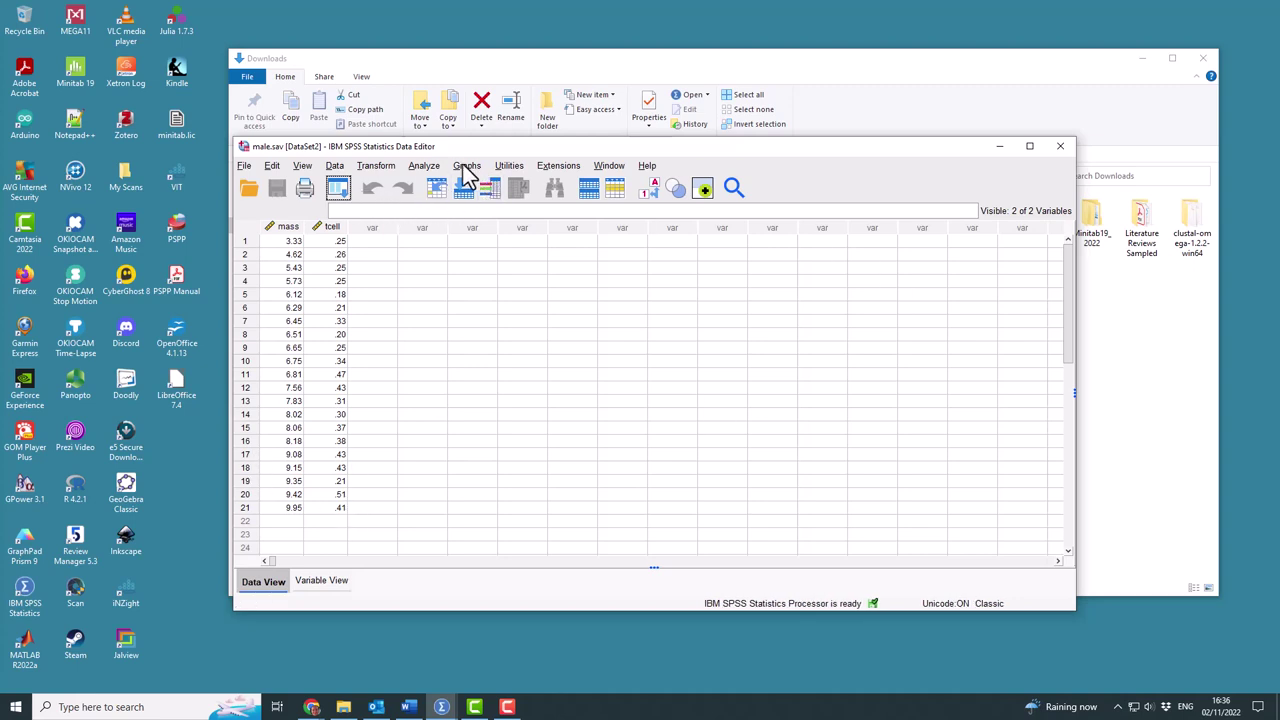
Step: Open the Linear Regression dialog from Analyze > Regression > Linear
left_click(428, 168)
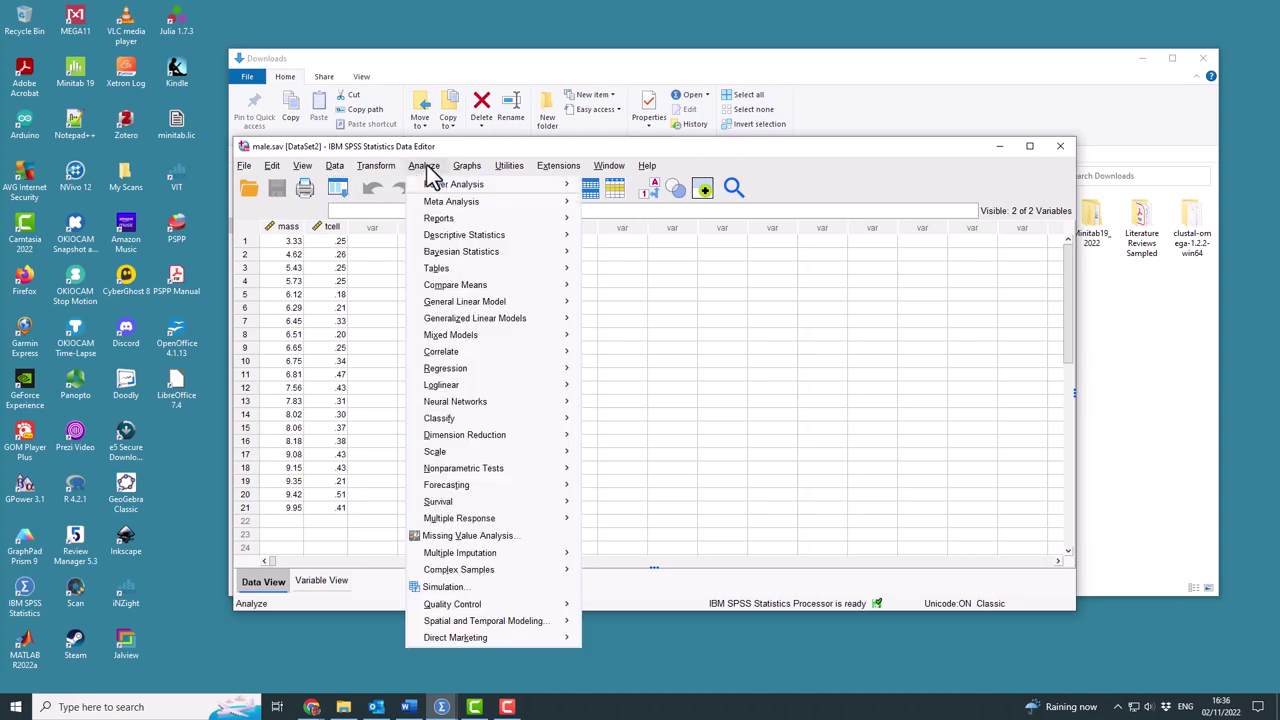
mouse_move(458, 392)
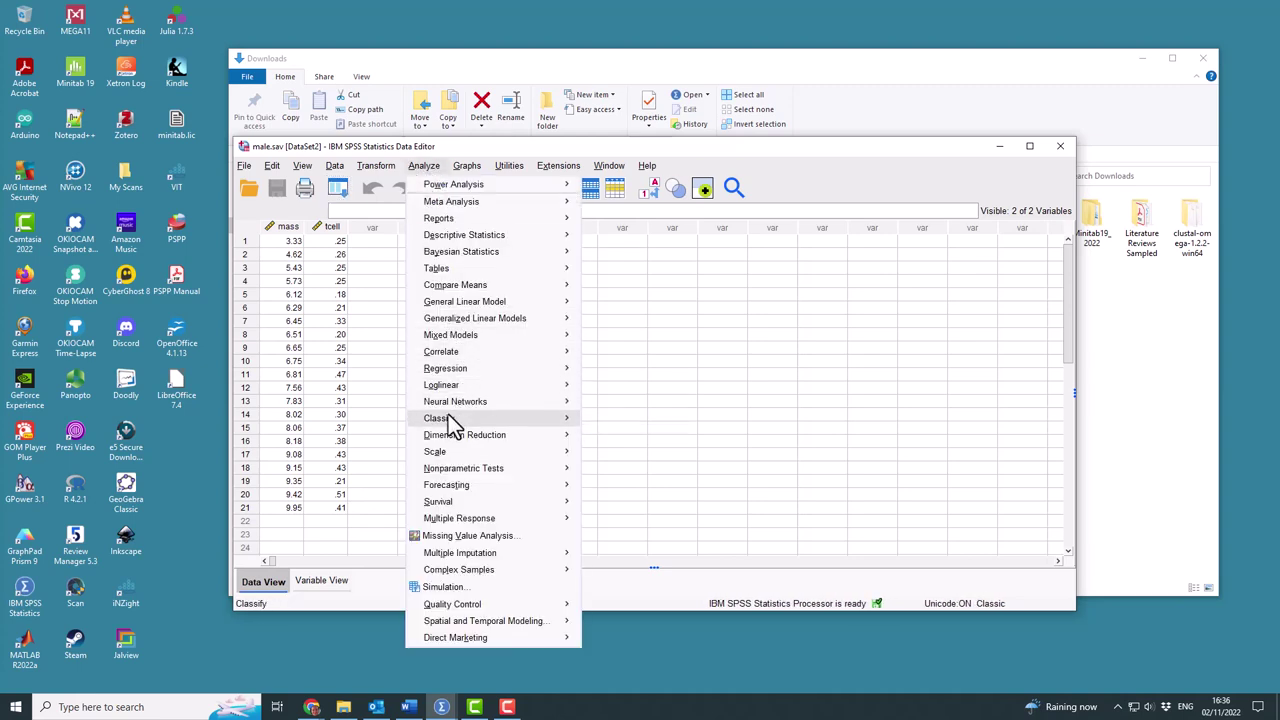
mouse_move(457, 370)
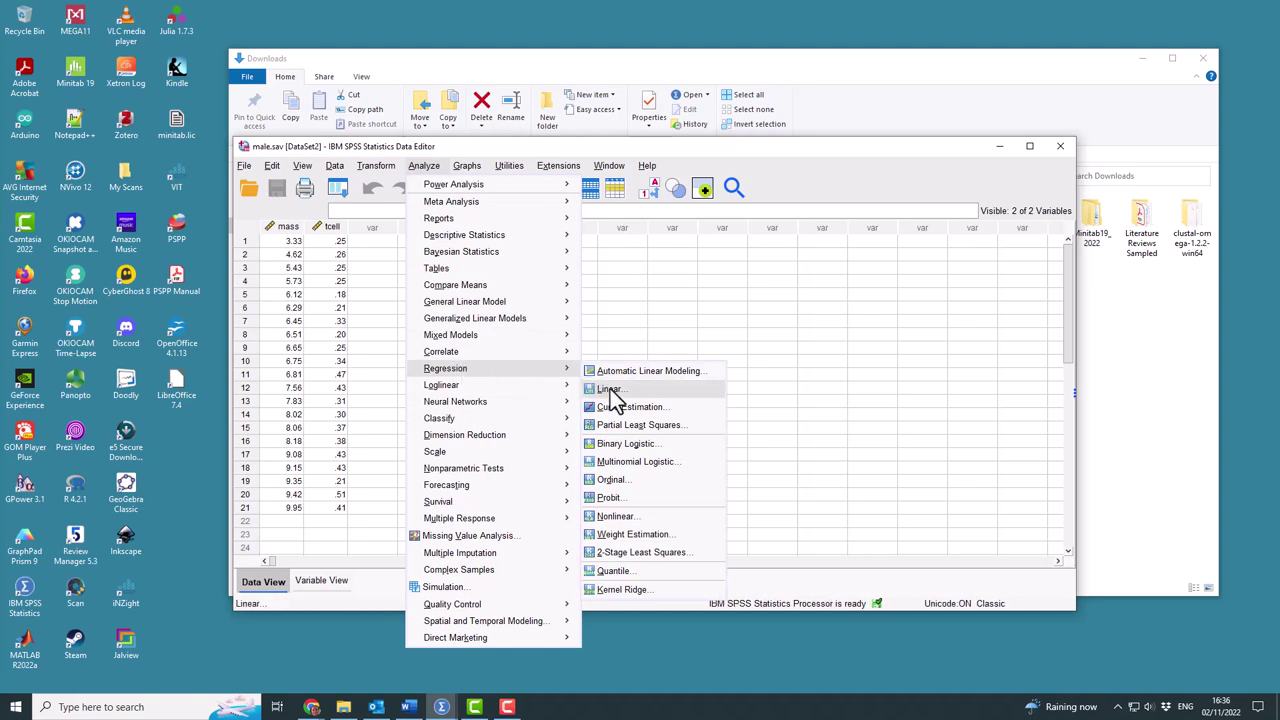
left_click(612, 391)
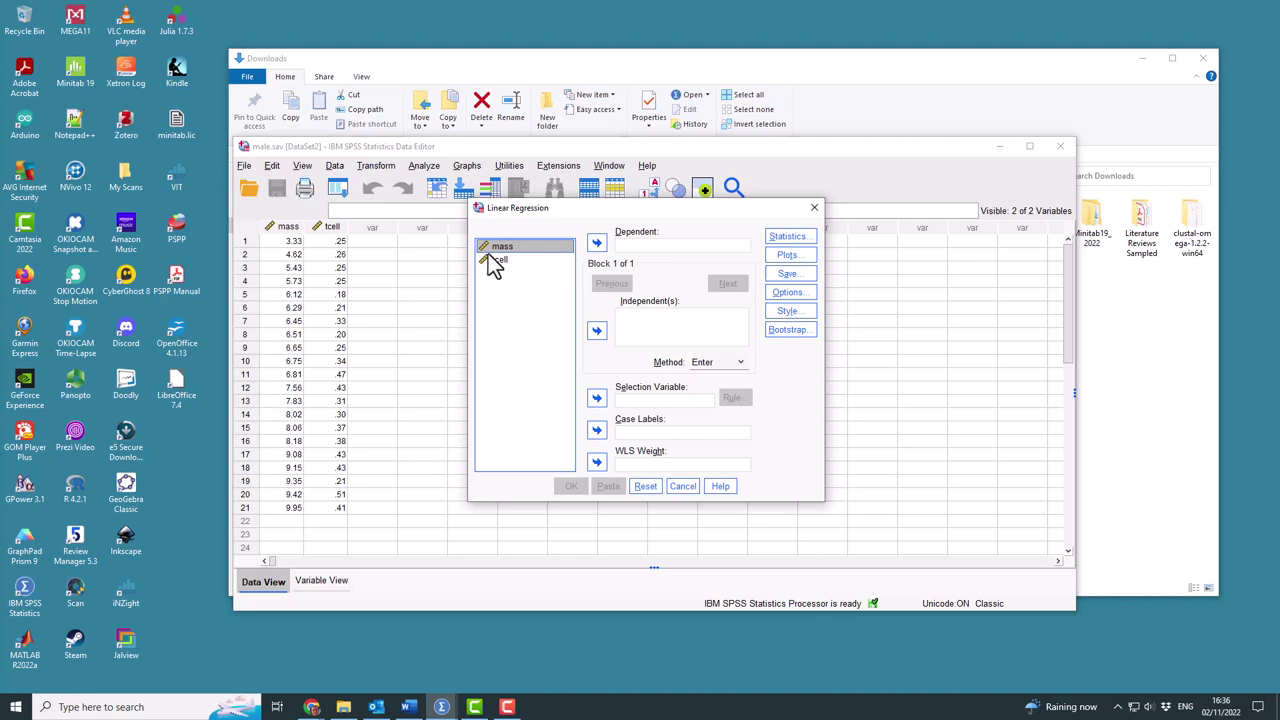
Step: Assign tcell as the independent variable and mass as the dependent variable
left_click_drag(510, 265, 645, 338)
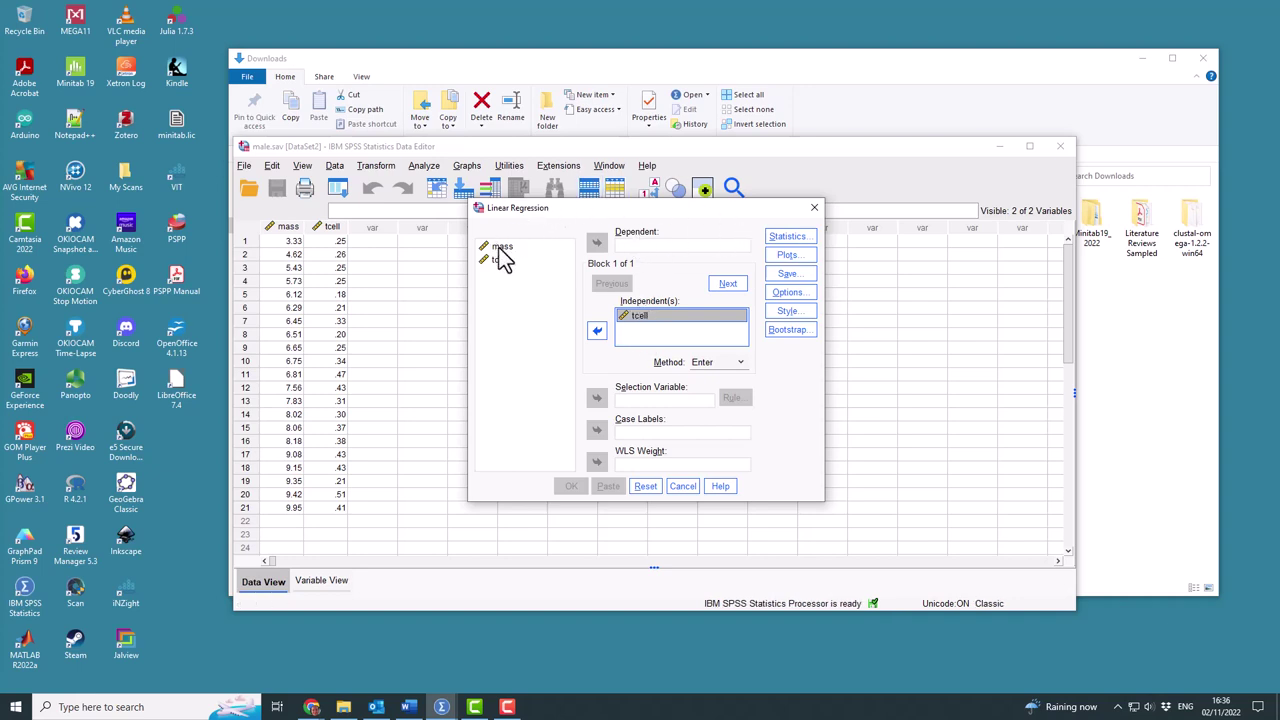
left_click_drag(500, 248, 630, 252)
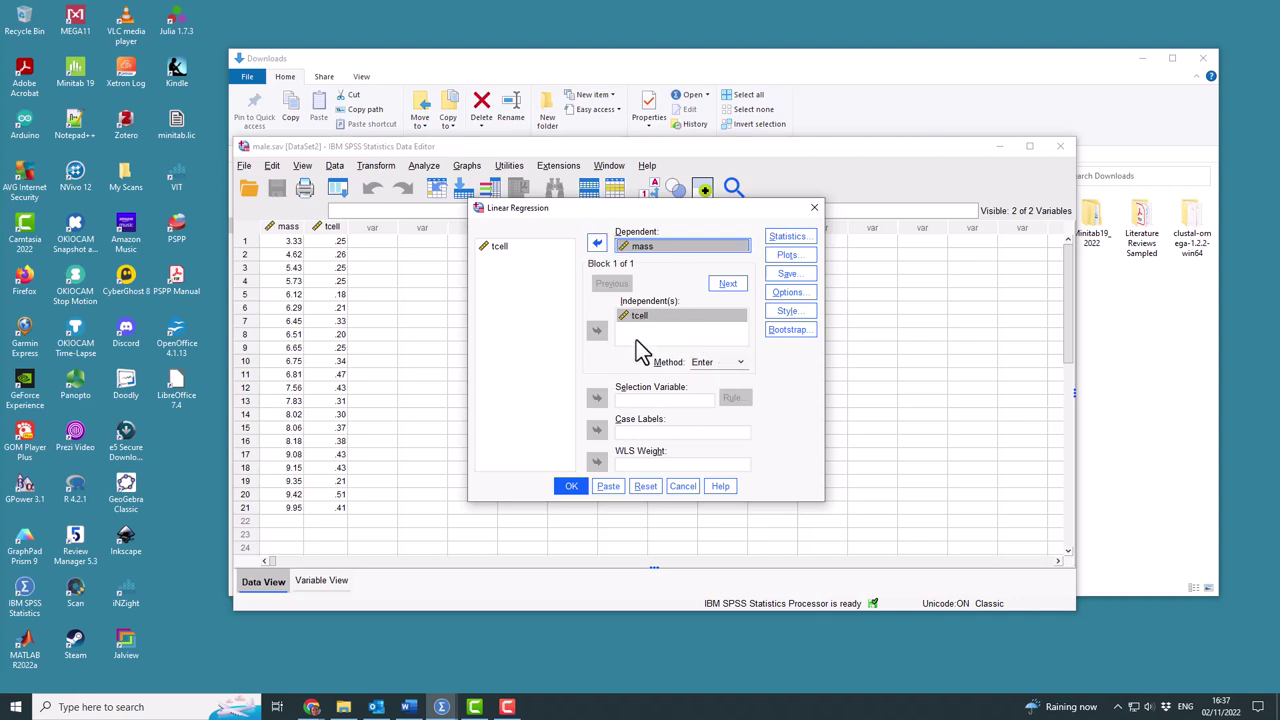
left_click(725, 364)
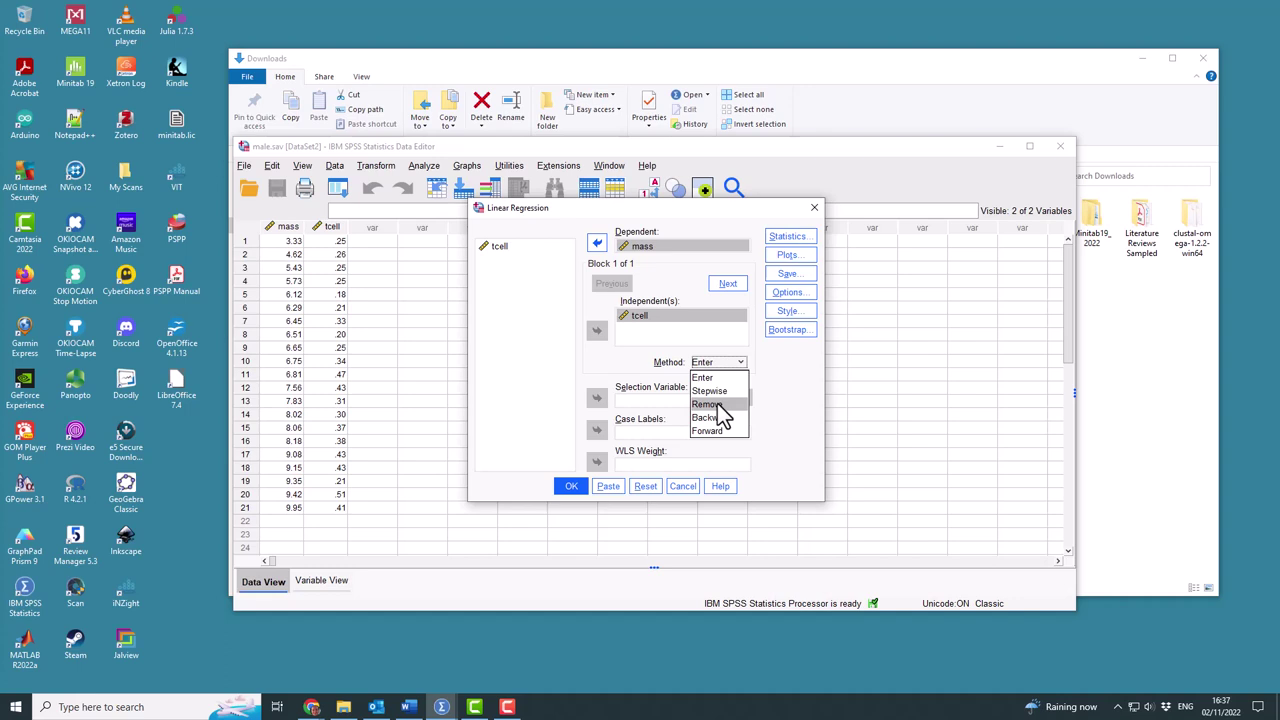
left_click(624, 355)
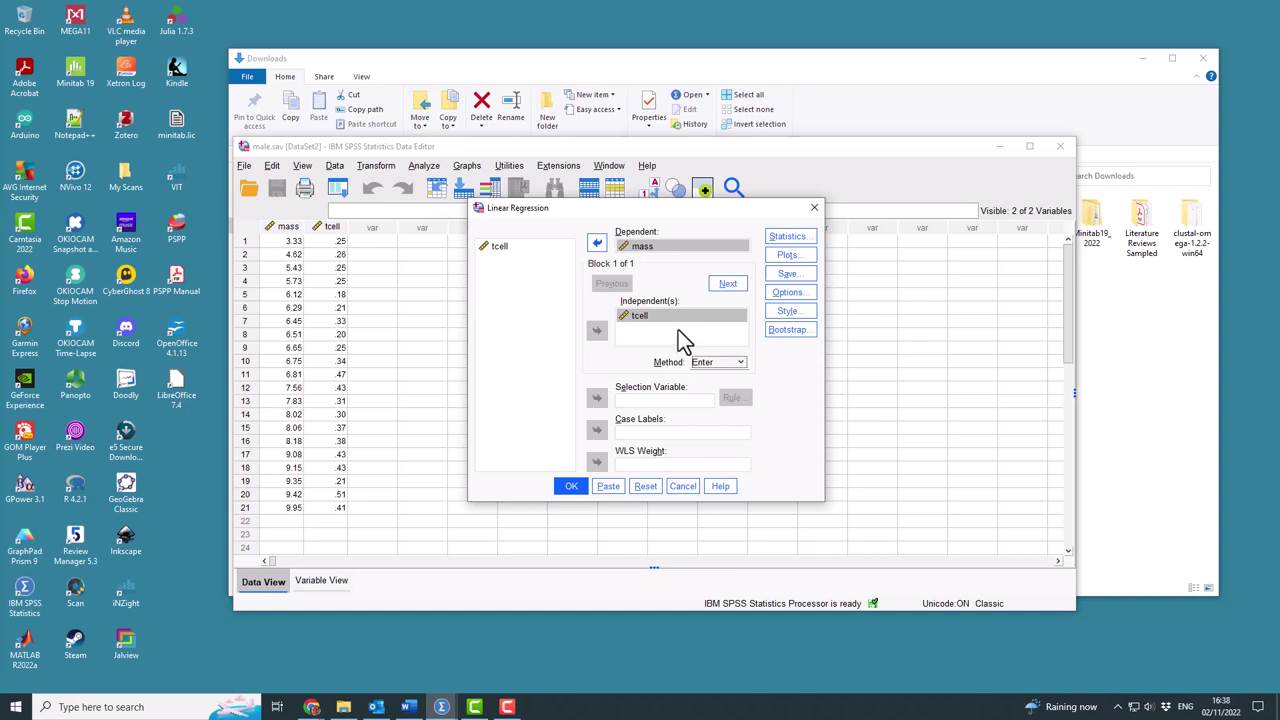
Step: Turn on coefficient confidence intervals under Statistics, leaving the Plots options unchanged
left_click(805, 244)
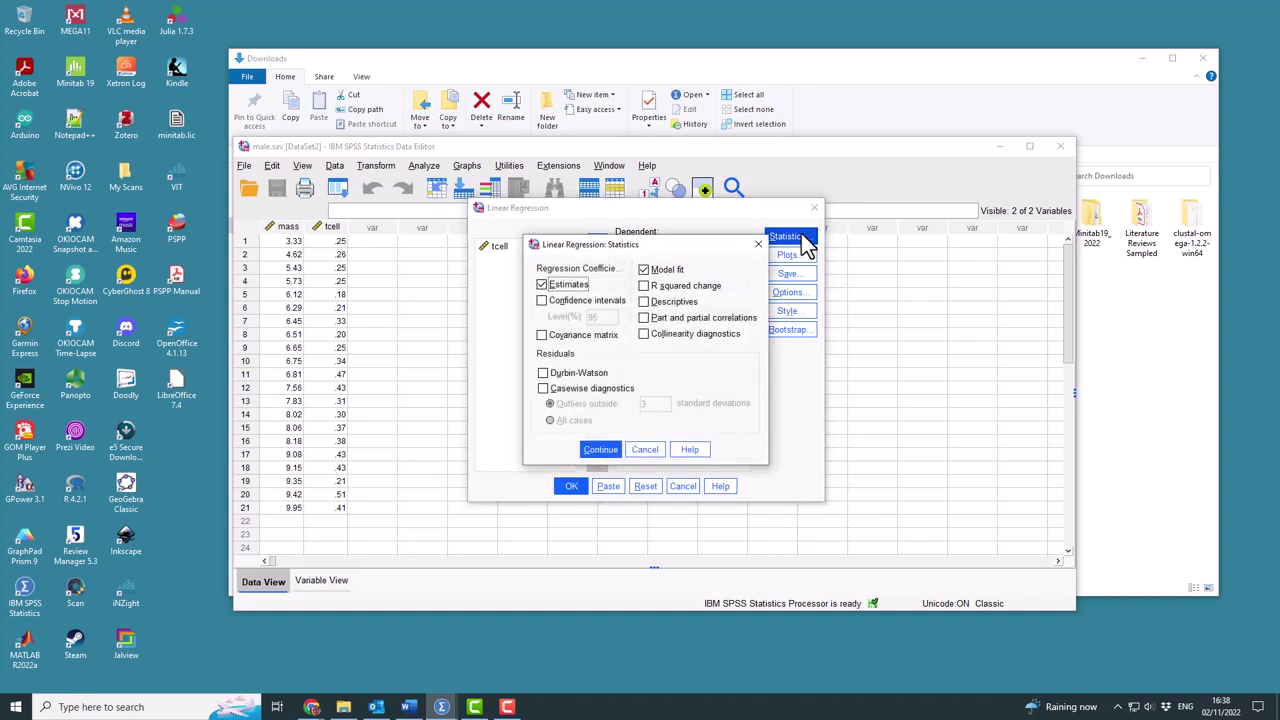
left_click(542, 300)
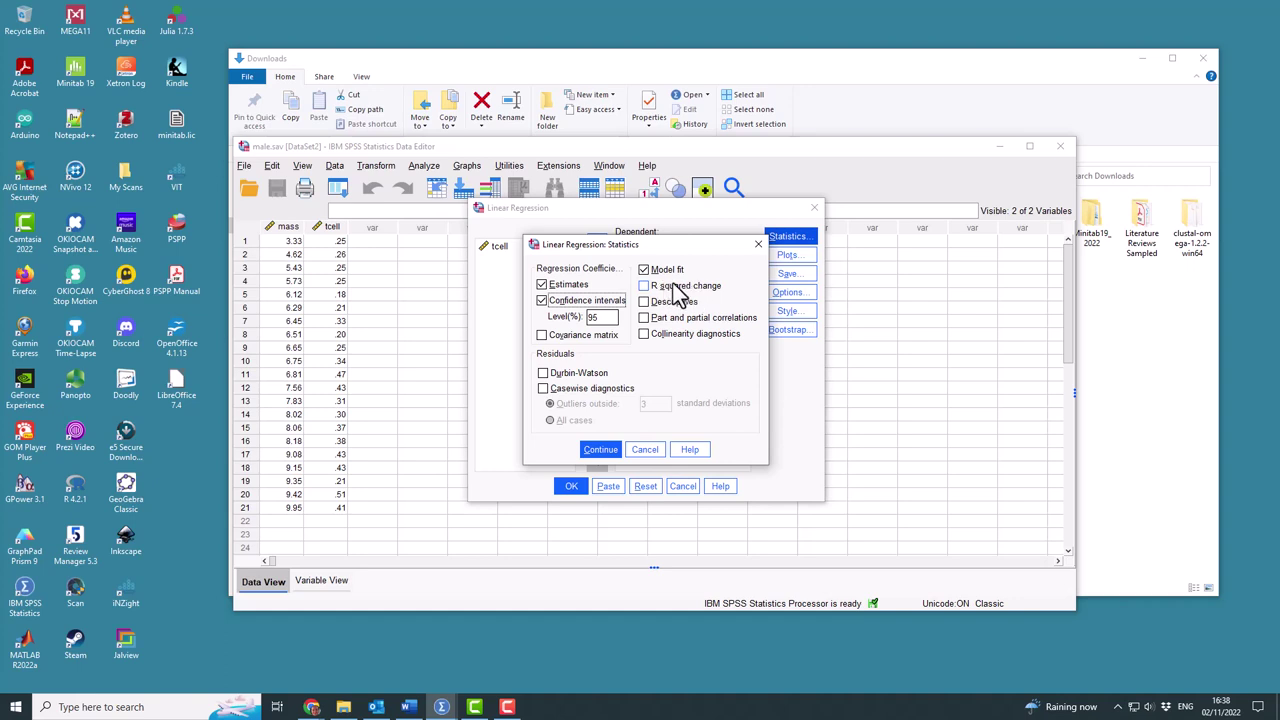
left_click(597, 449)
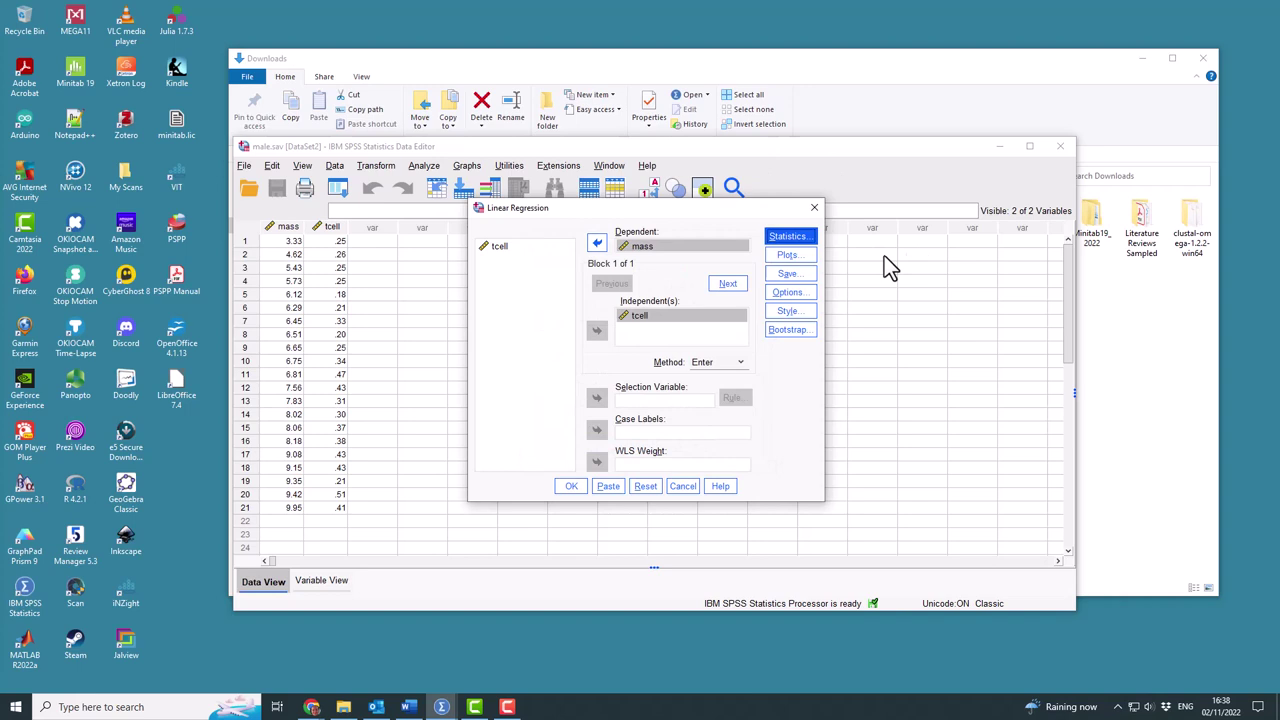
left_click(790, 256)
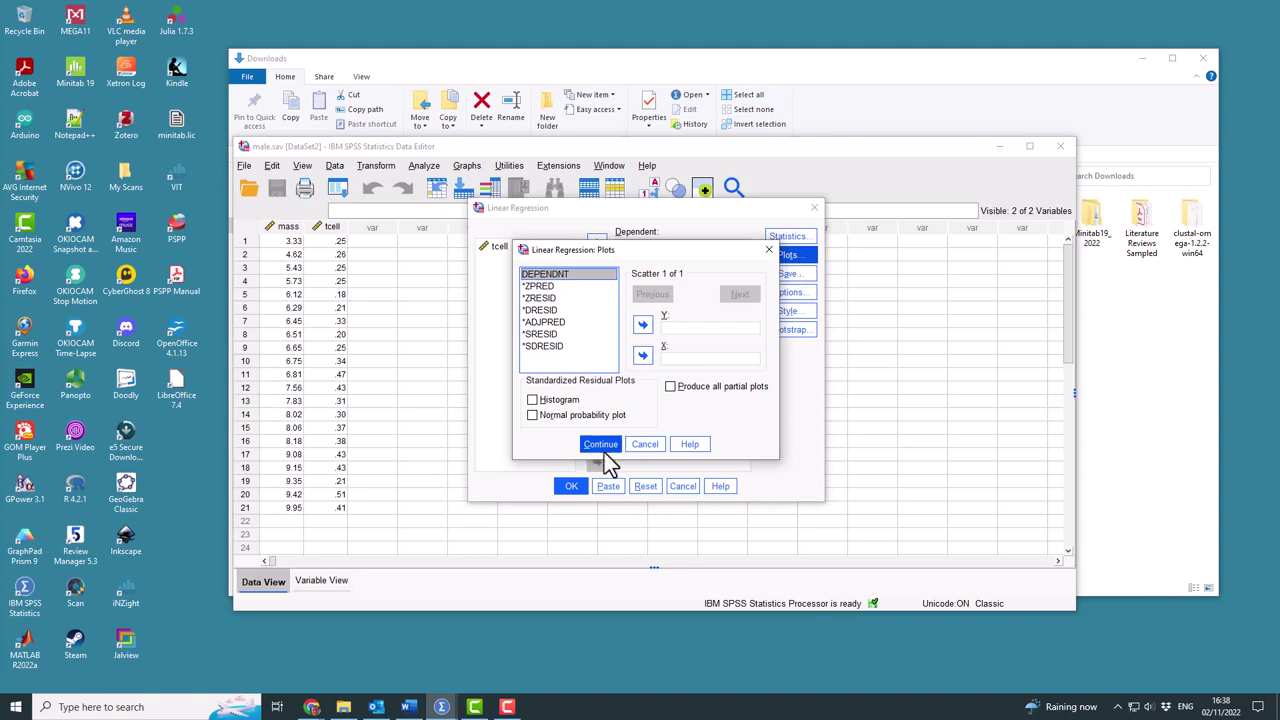
left_click(646, 446)
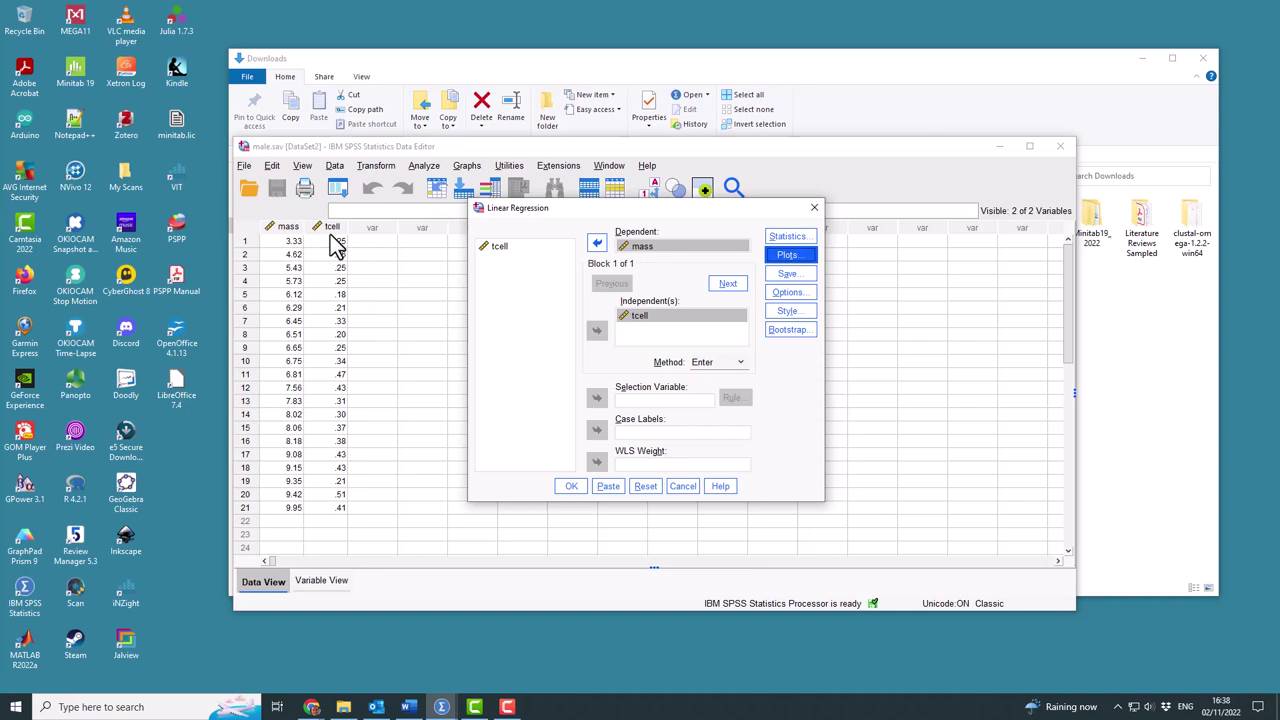
Step: Save unstandardized predicted values plus unstandardized and standardized residuals as new variables
left_click(789, 273)
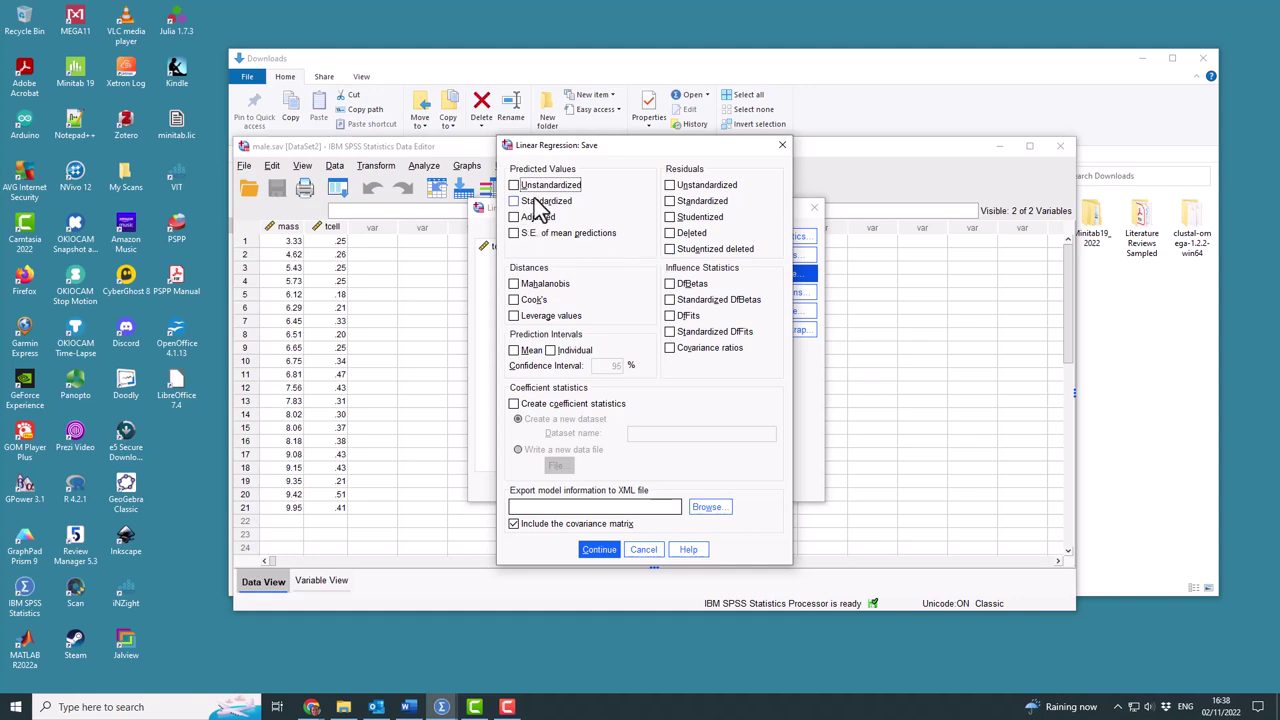
left_click(514, 186)
left_click(673, 188)
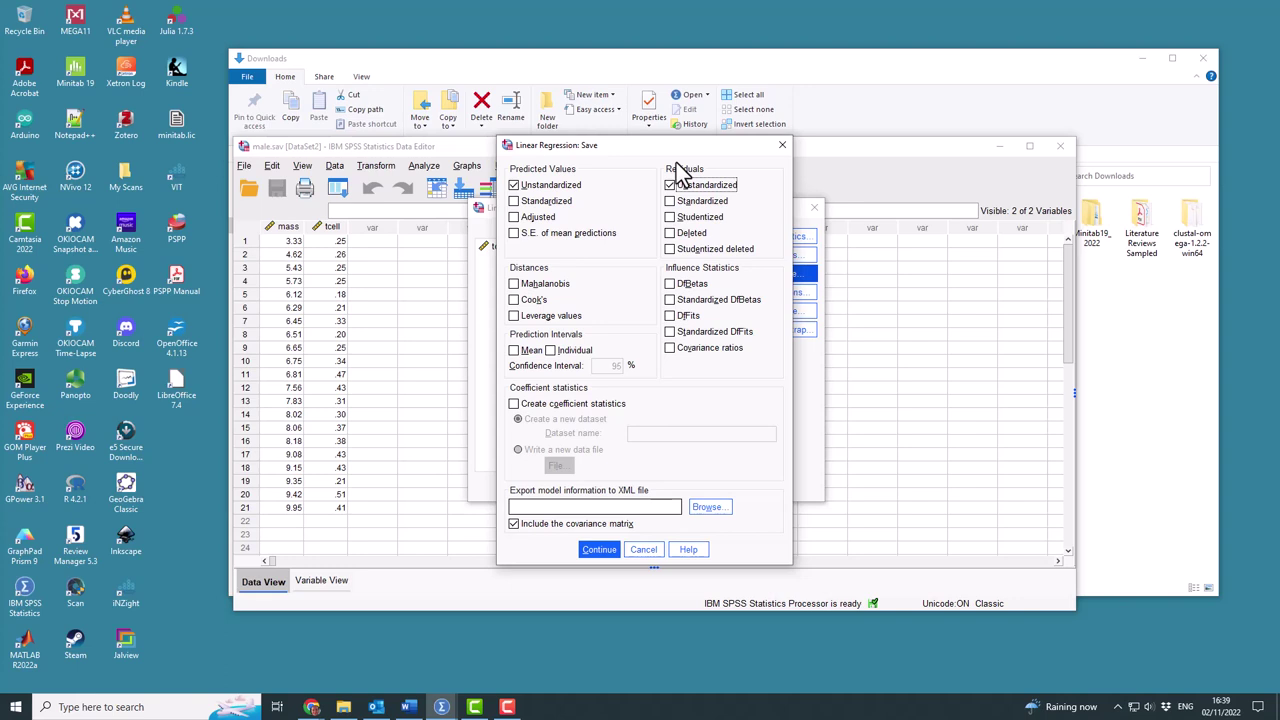
left_click(670, 202)
Step: Run the regression of mass on tcell and enlarge the output Viewer window
left_click(605, 560)
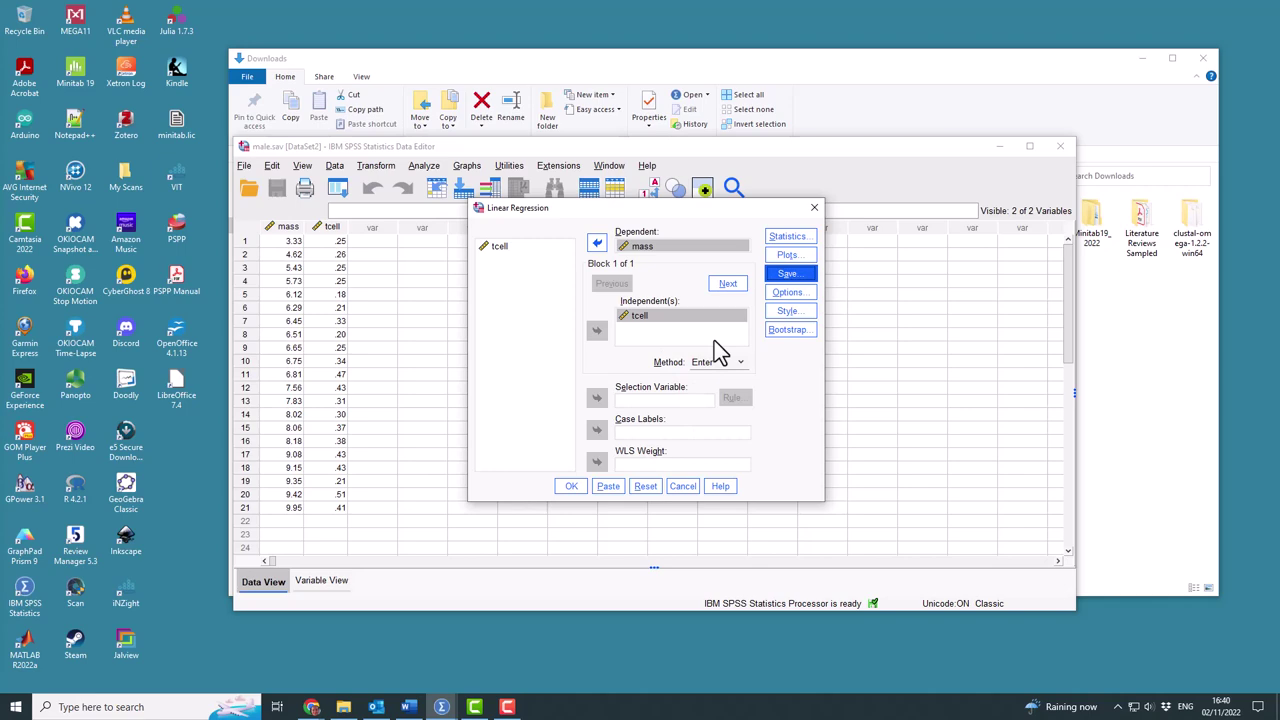
left_click(570, 487)
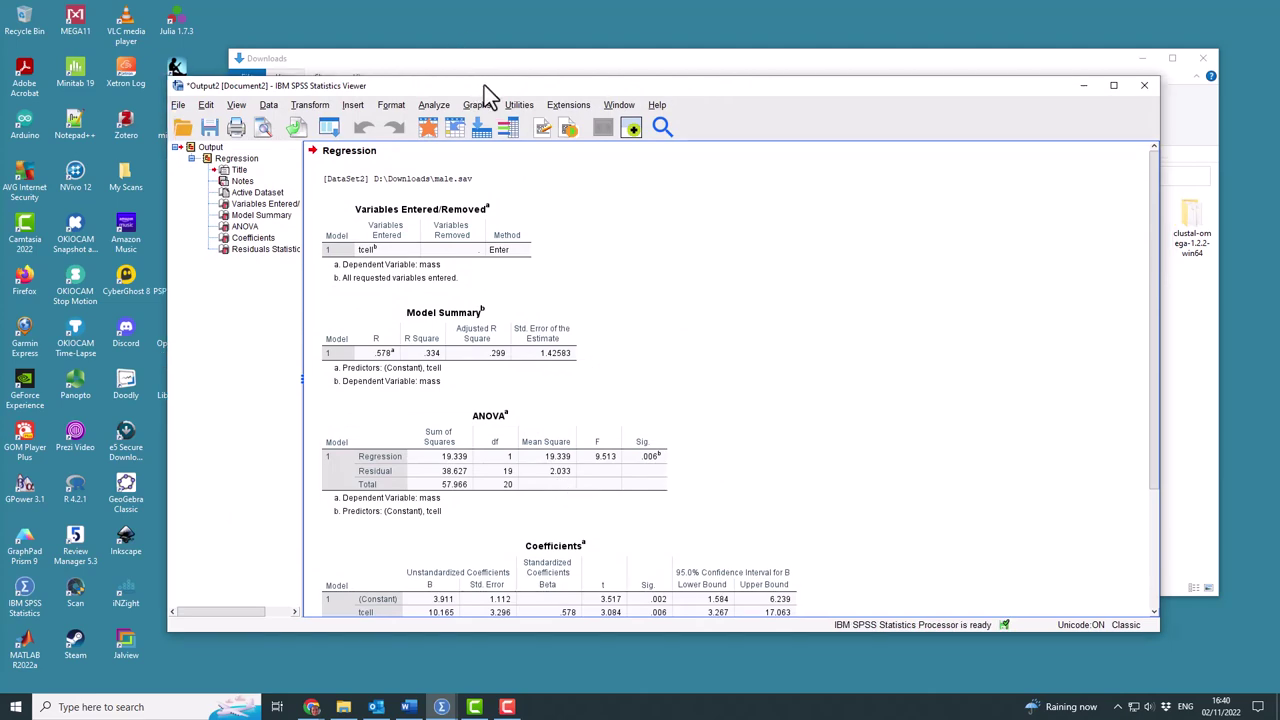
left_click_drag(484, 85, 451, 52)
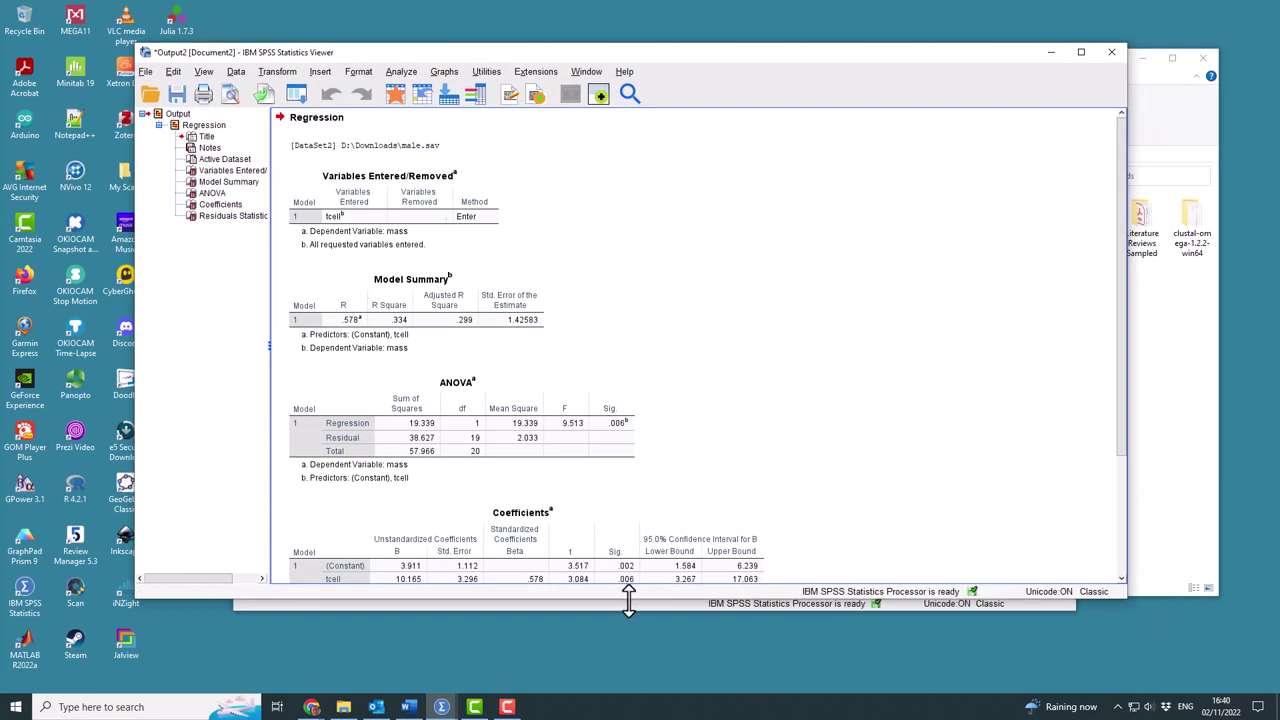
left_click_drag(628, 598, 628, 630)
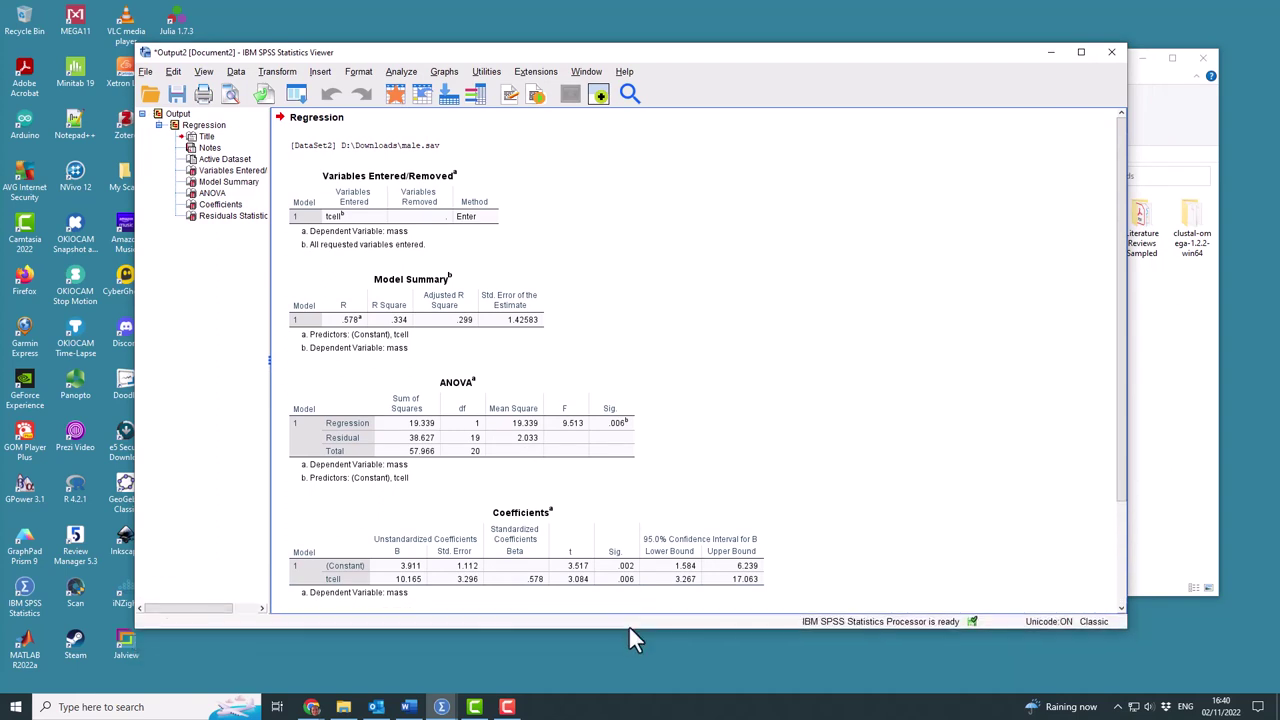
Step: Review the Variables Entered/Removed and Coefficients tables (R² .334, tcell slope 10.165)
left_click(425, 316)
left_click(374, 210)
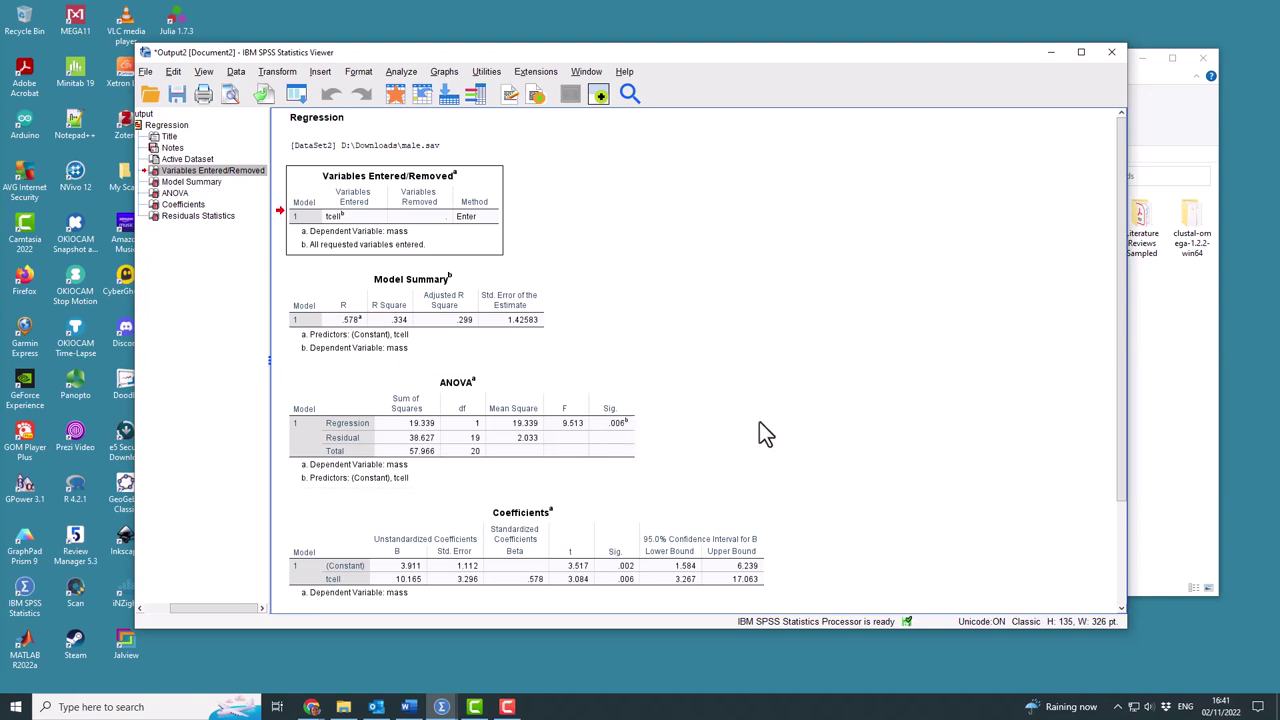
scroll(760, 431, "down", 3)
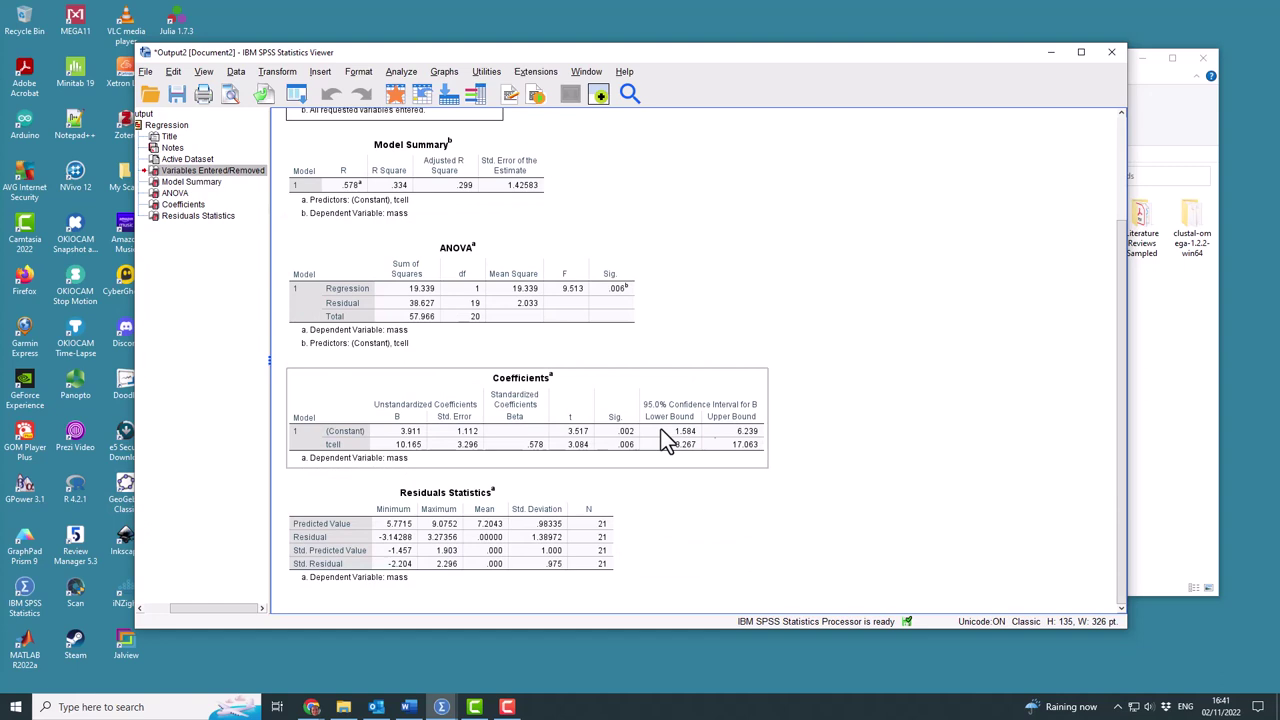
left_click(354, 392)
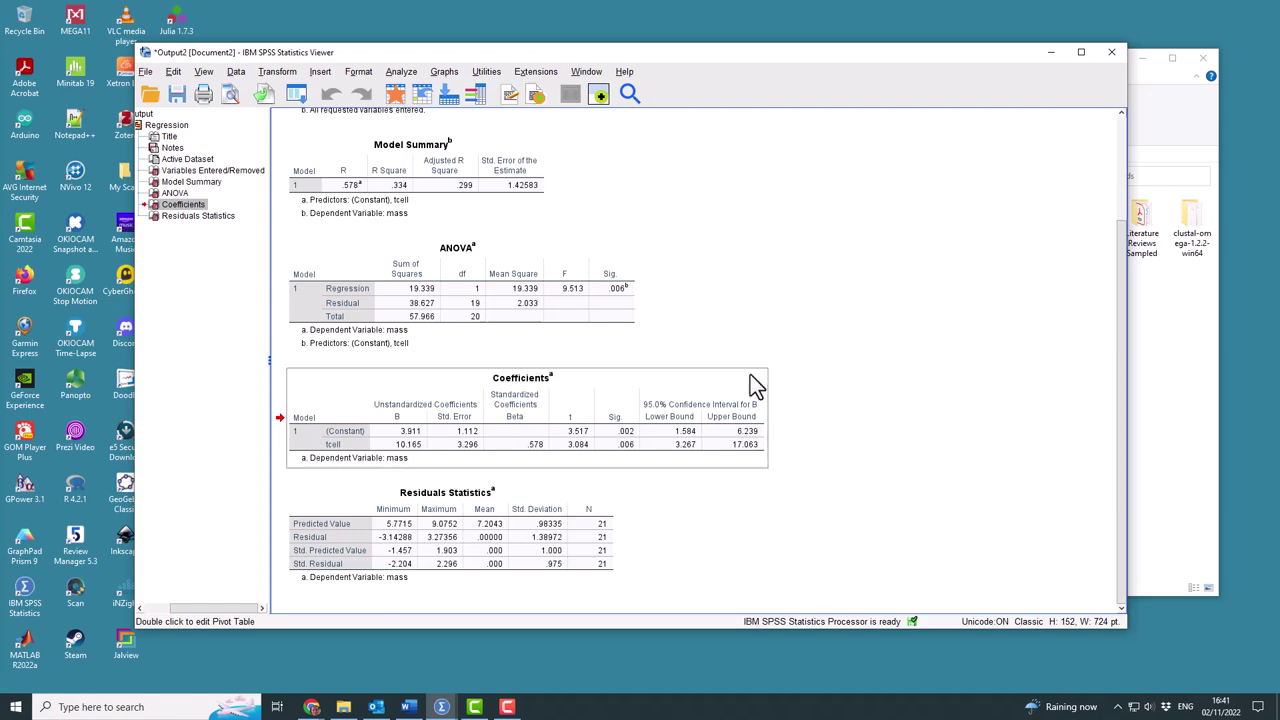
Step: Set up a simple scatter in Chart Builder with mass on the Y-axis and tcell on the X-axis
left_click(444, 72)
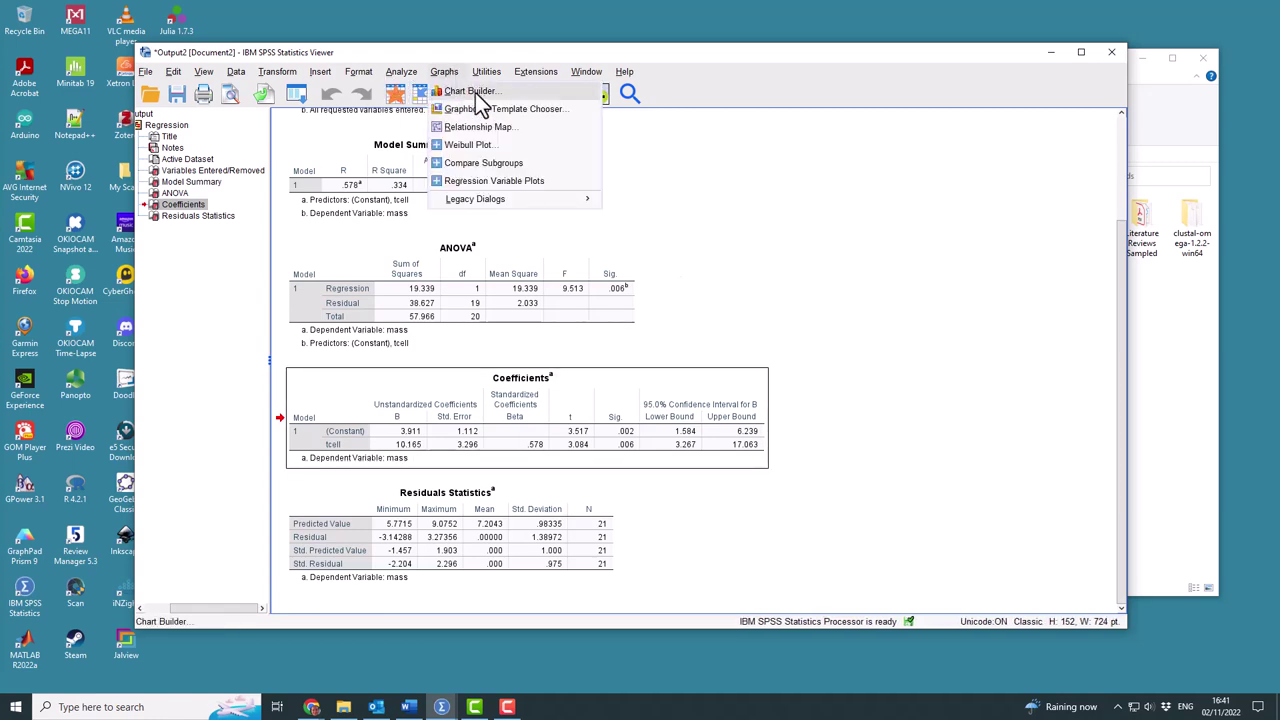
left_click(475, 92)
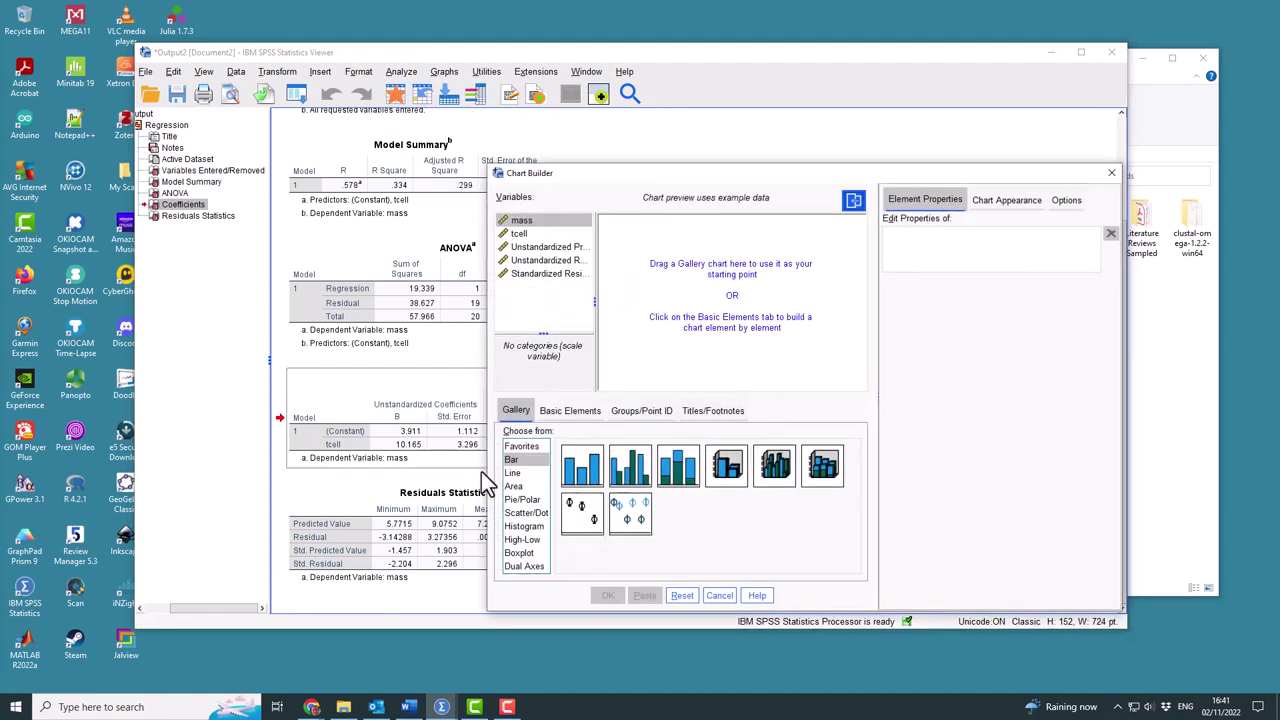
left_click(524, 513)
left_click_drag(582, 468, 690, 295)
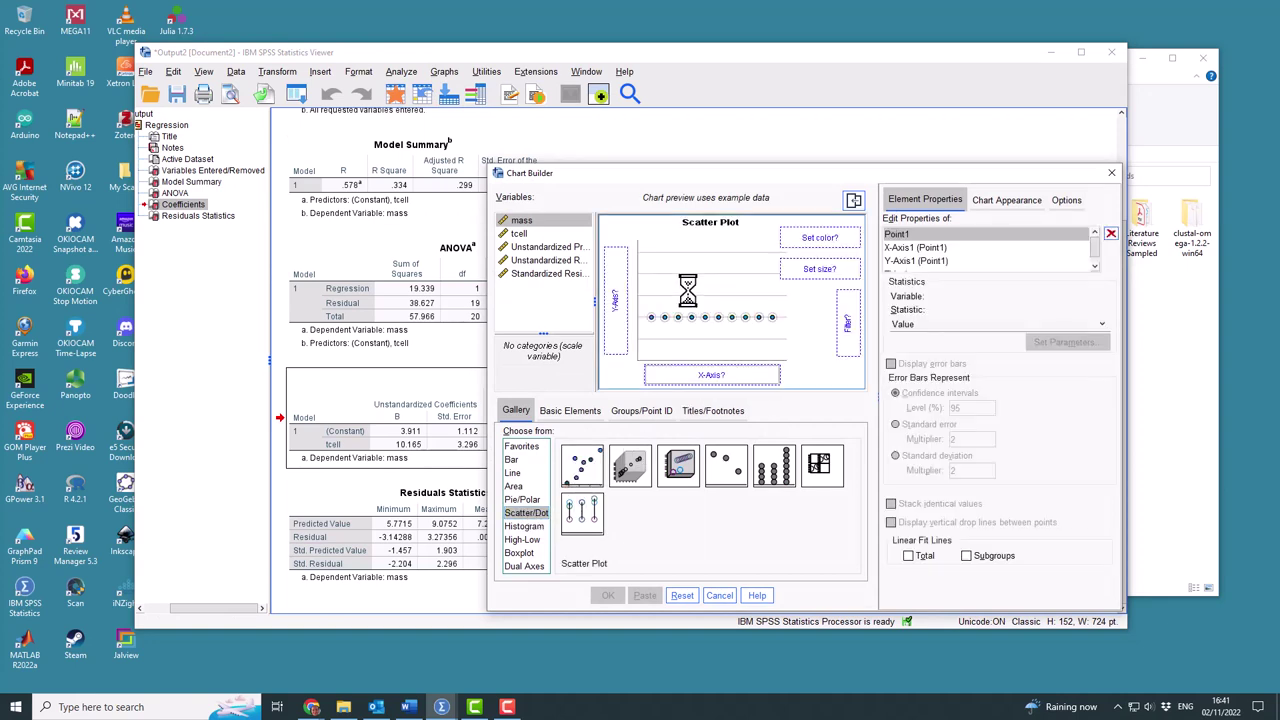
left_click(527, 221)
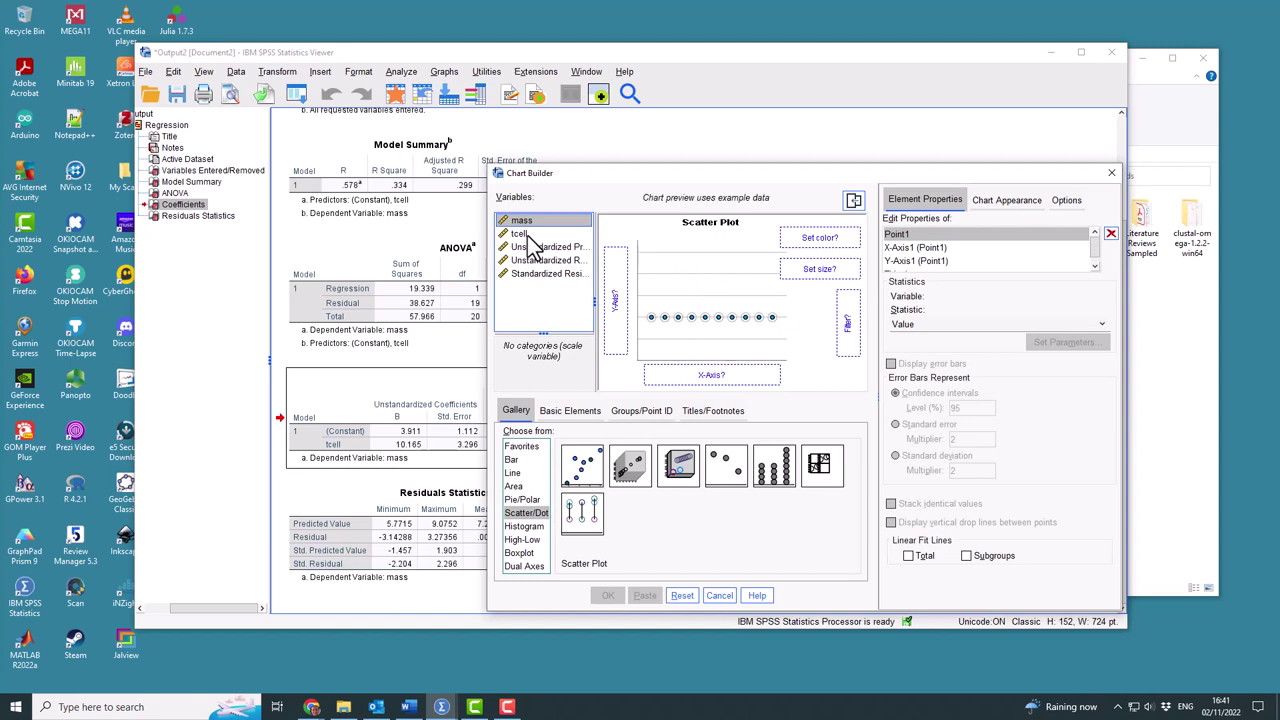
left_click_drag(520, 234, 615, 292)
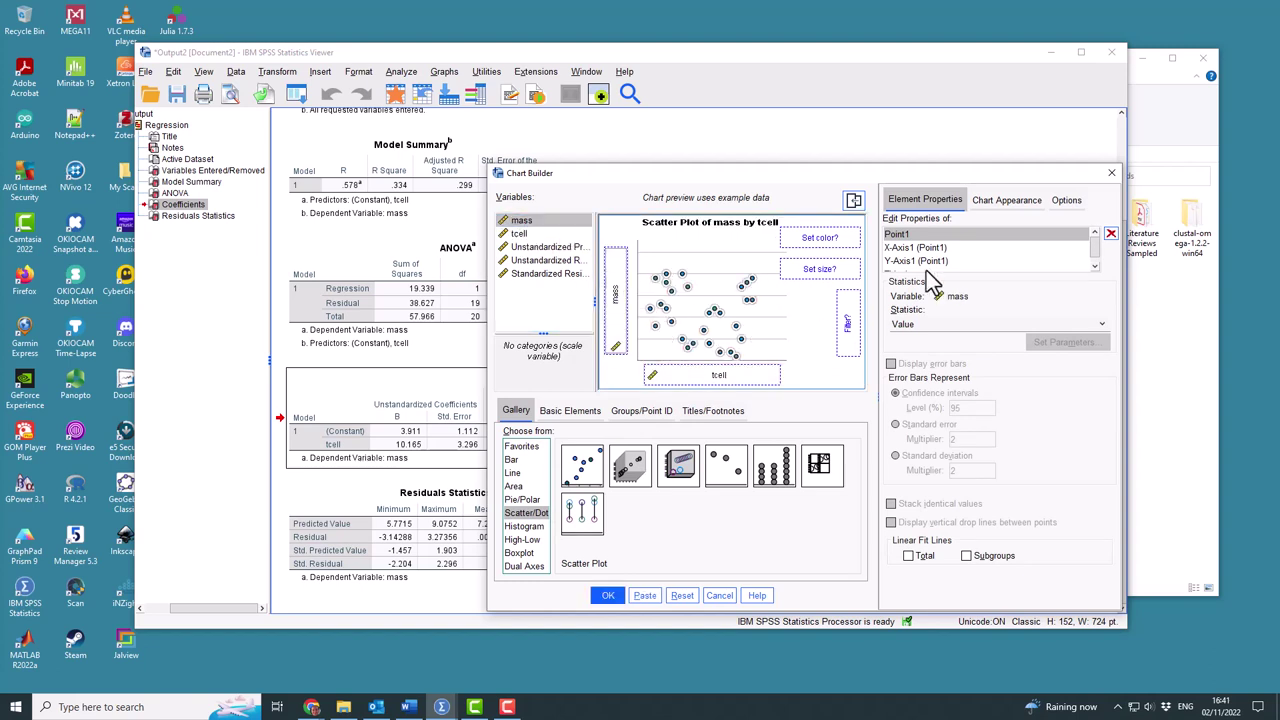
Step: Produce the mass-by-tcell scatter and add a total linear fit line (y=3.91+10.17*x, R² 0.334)
left_click(607, 595)
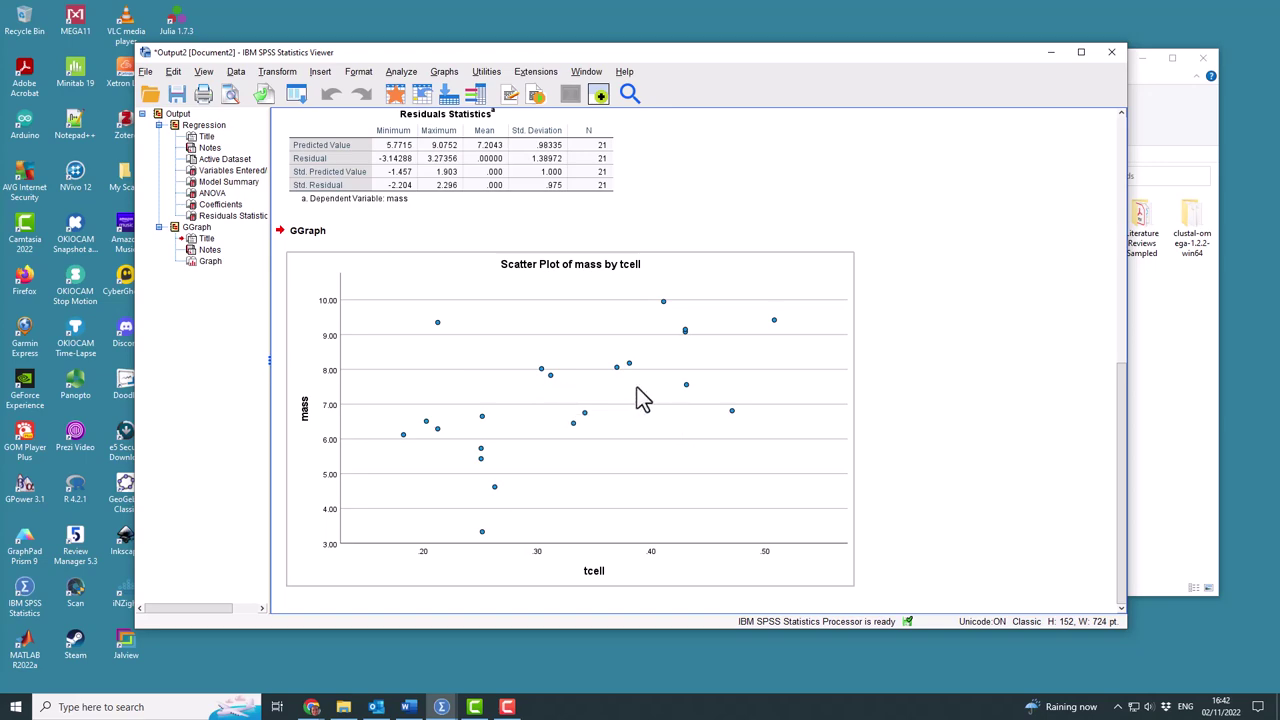
left_click(492, 463)
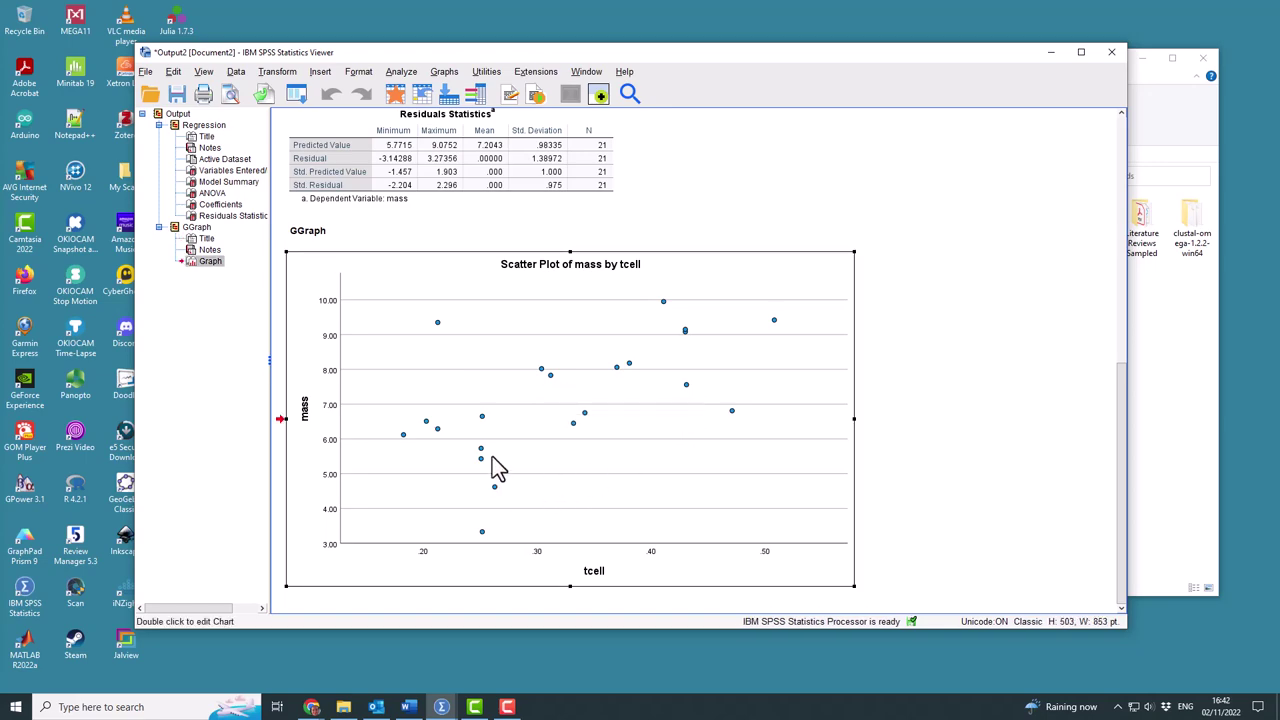
double_click(493, 466)
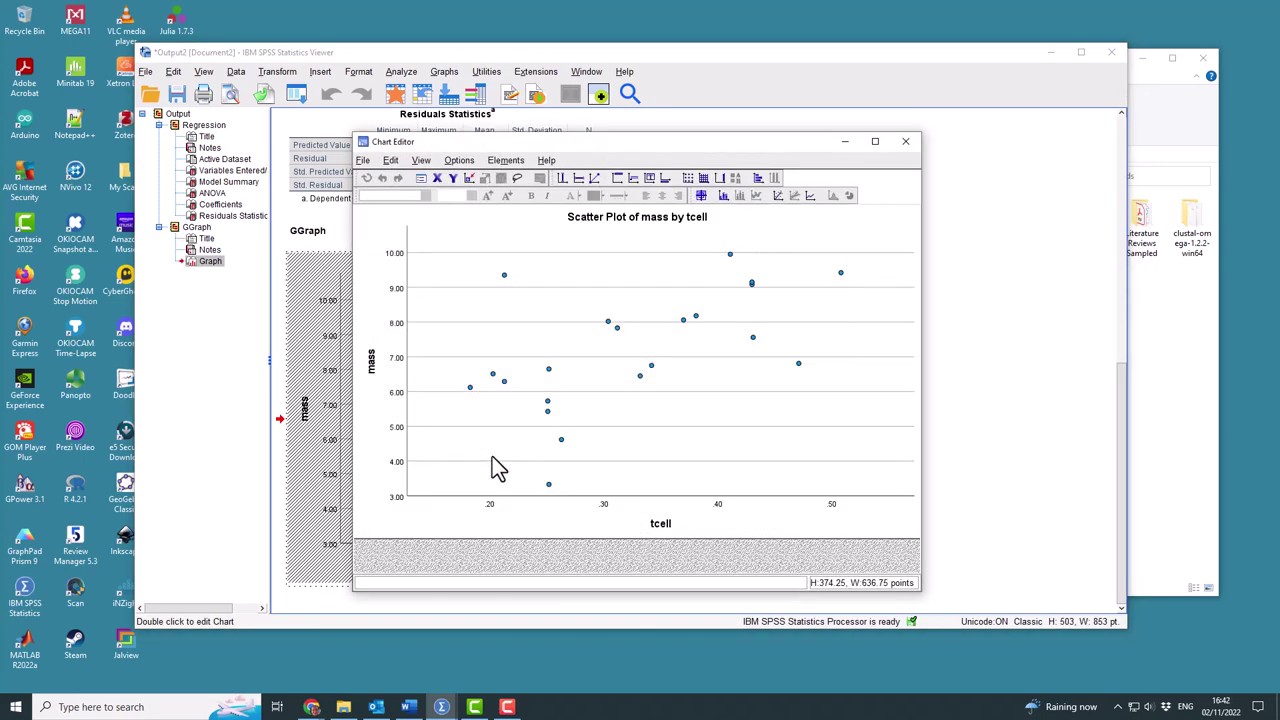
left_click(780, 198)
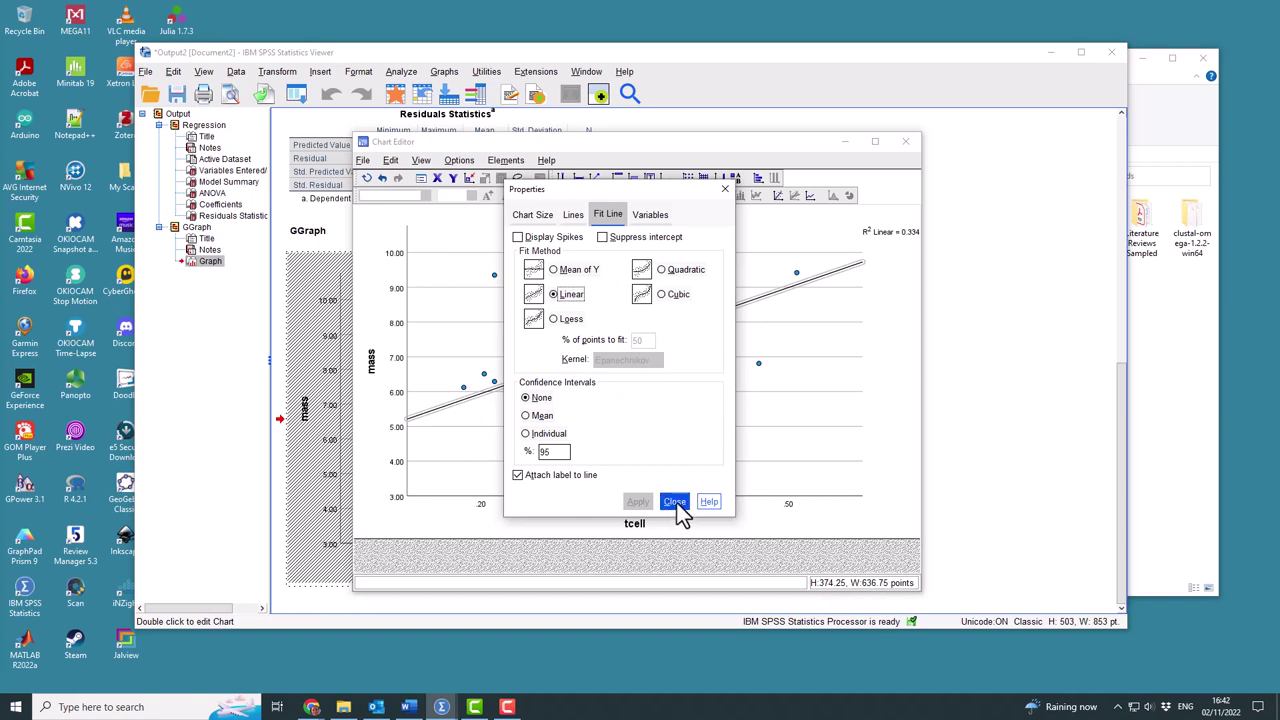
left_click(675, 502)
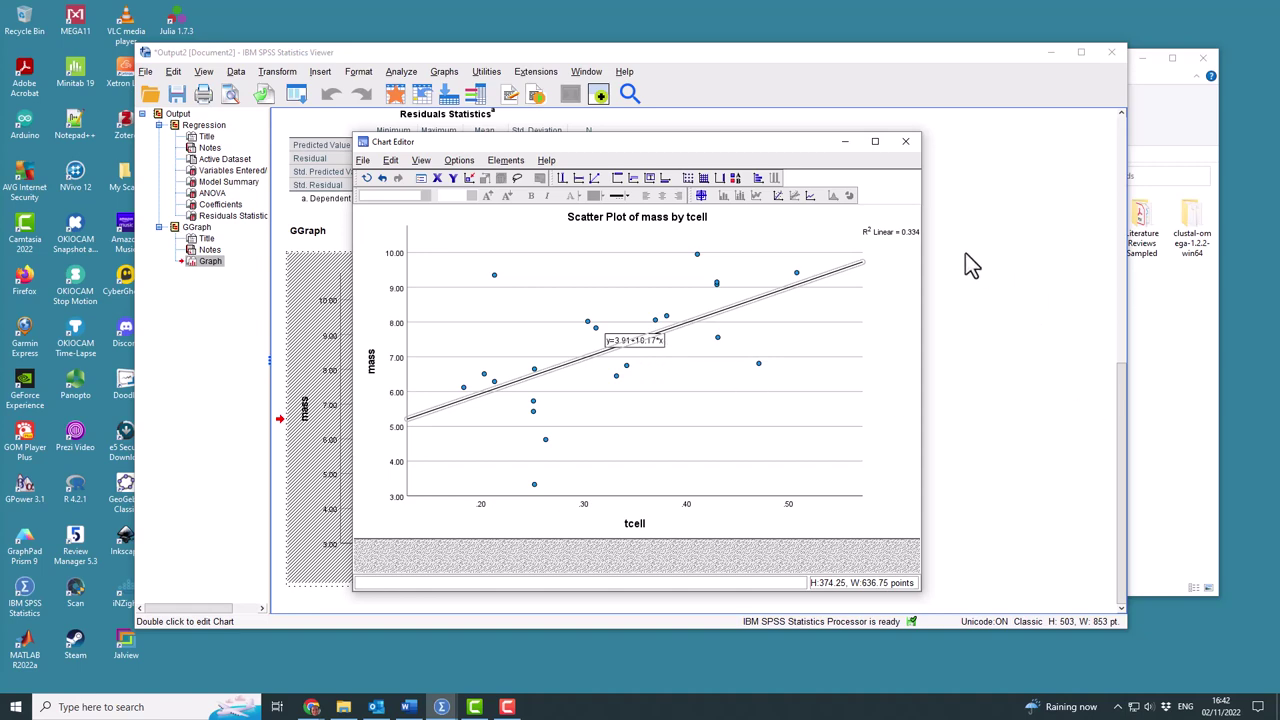
left_click(906, 141)
left_click(478, 48)
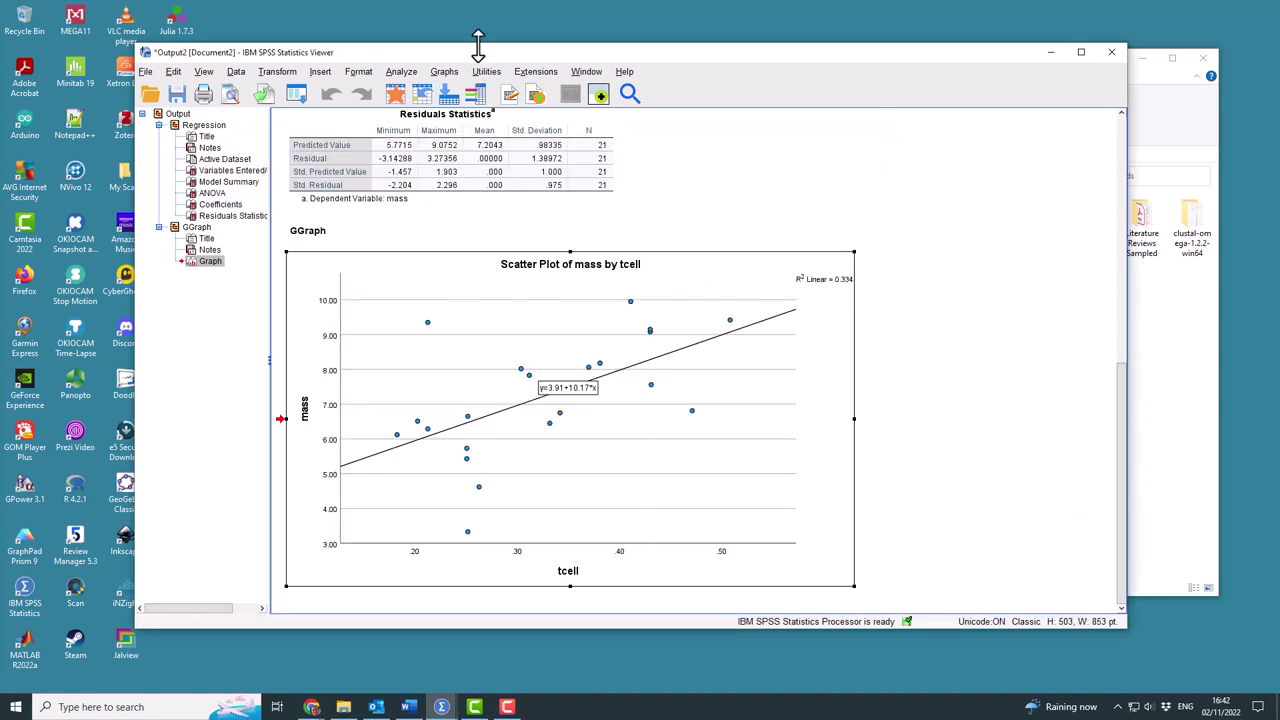
scroll(597, 380, "up", 8)
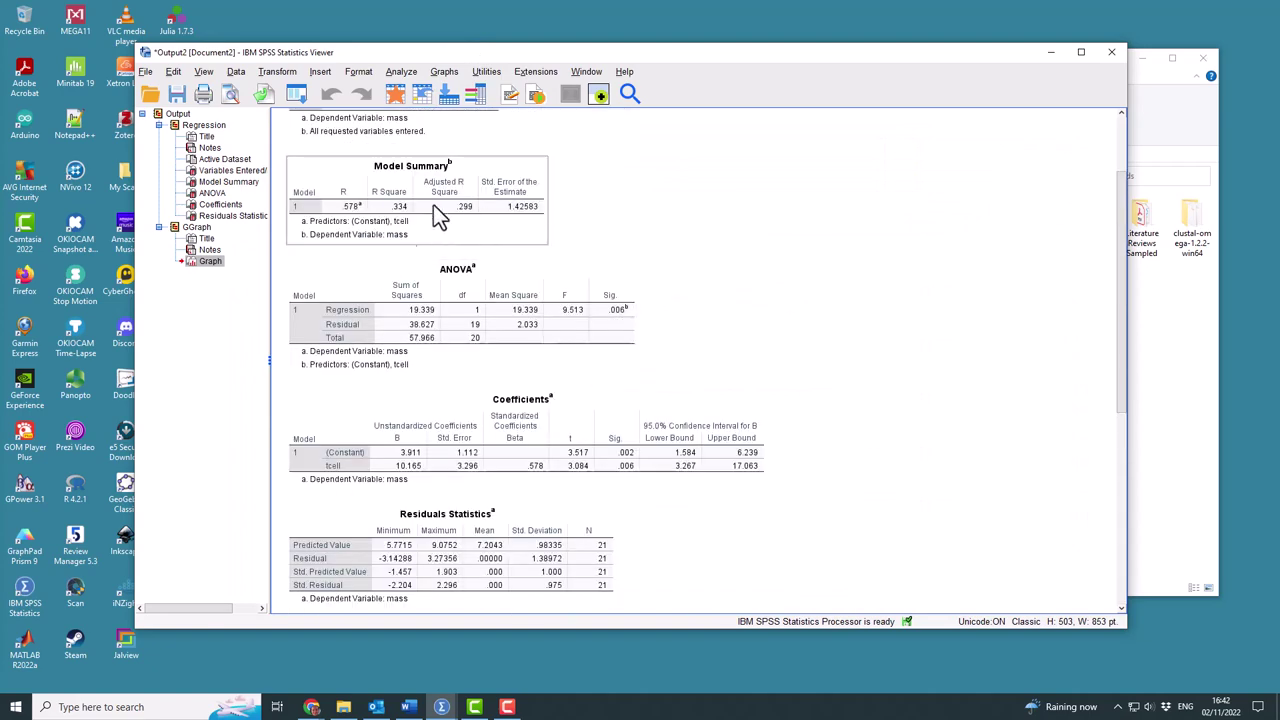
scroll(659, 540, "down", 8)
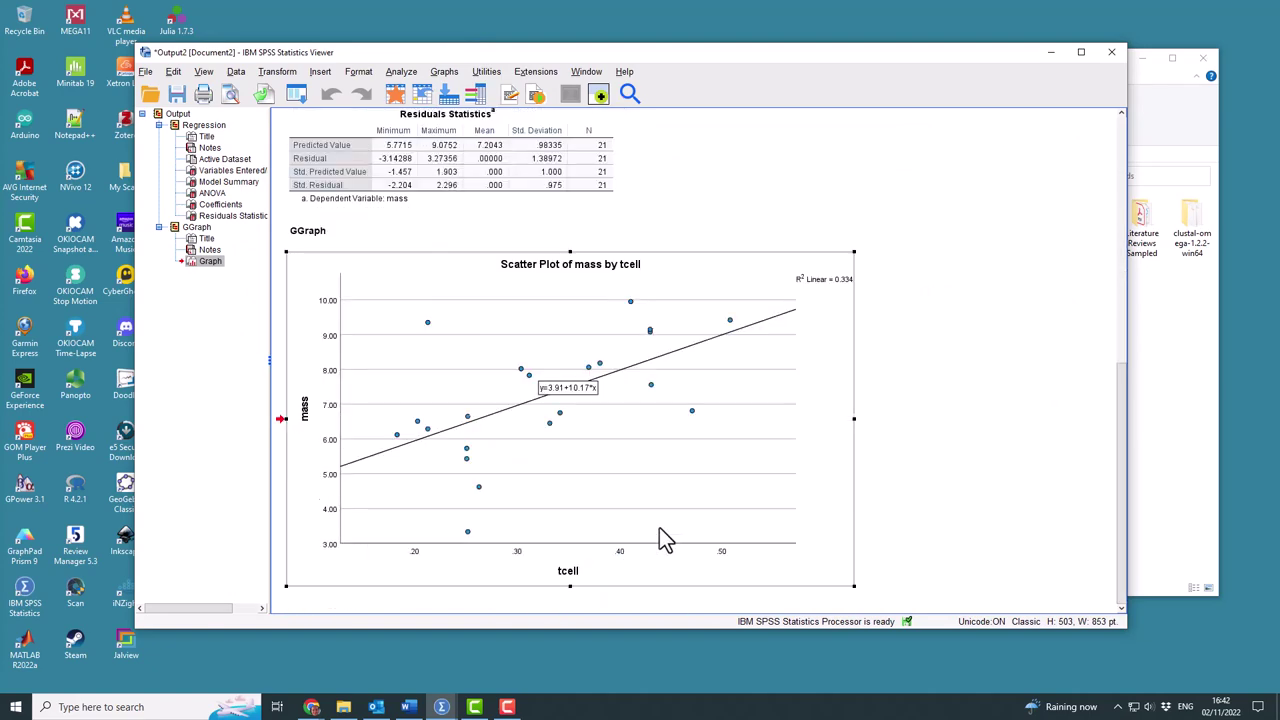
scroll(785, 410, "up", 6)
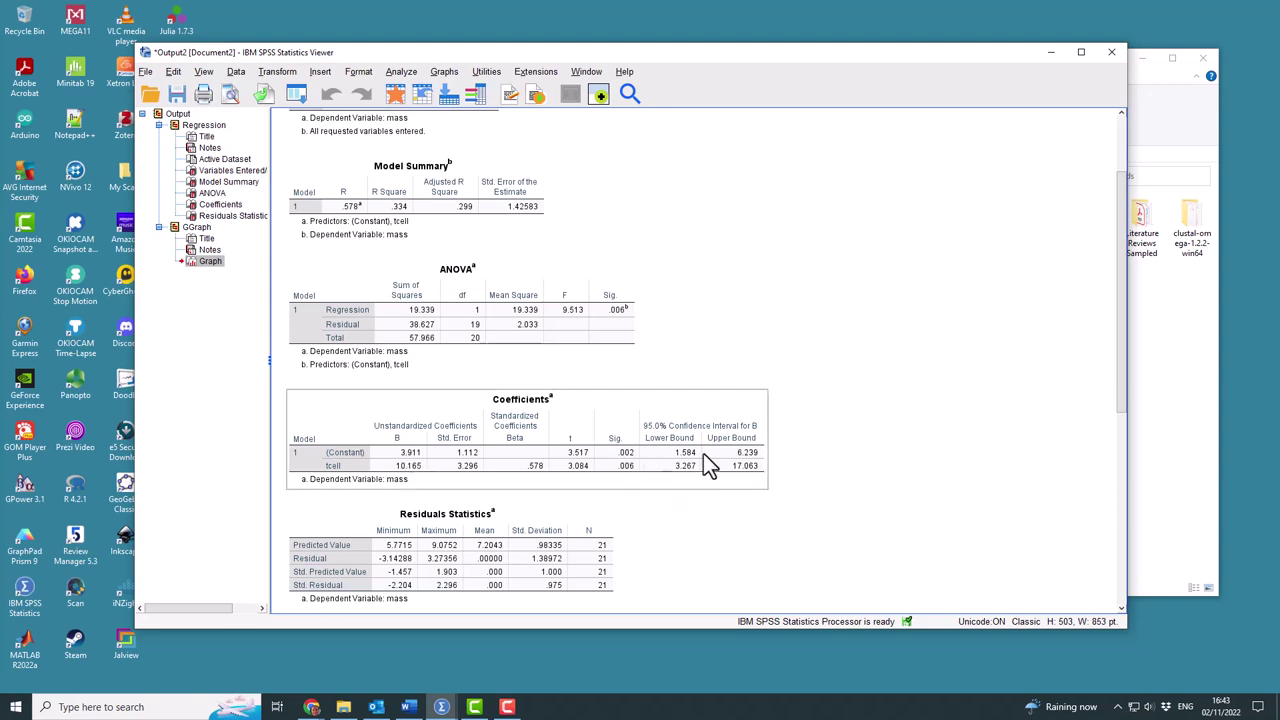
scroll(709, 463, "down", 3)
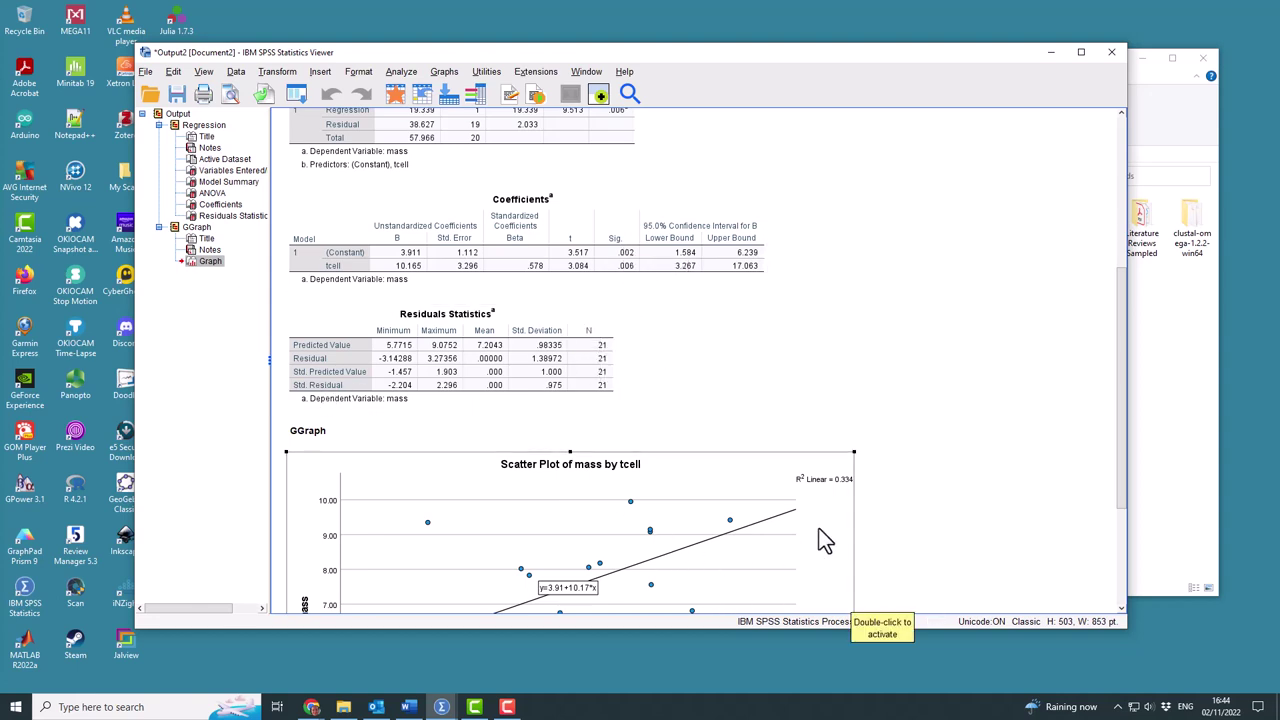
scroll(775, 550, "down", 3)
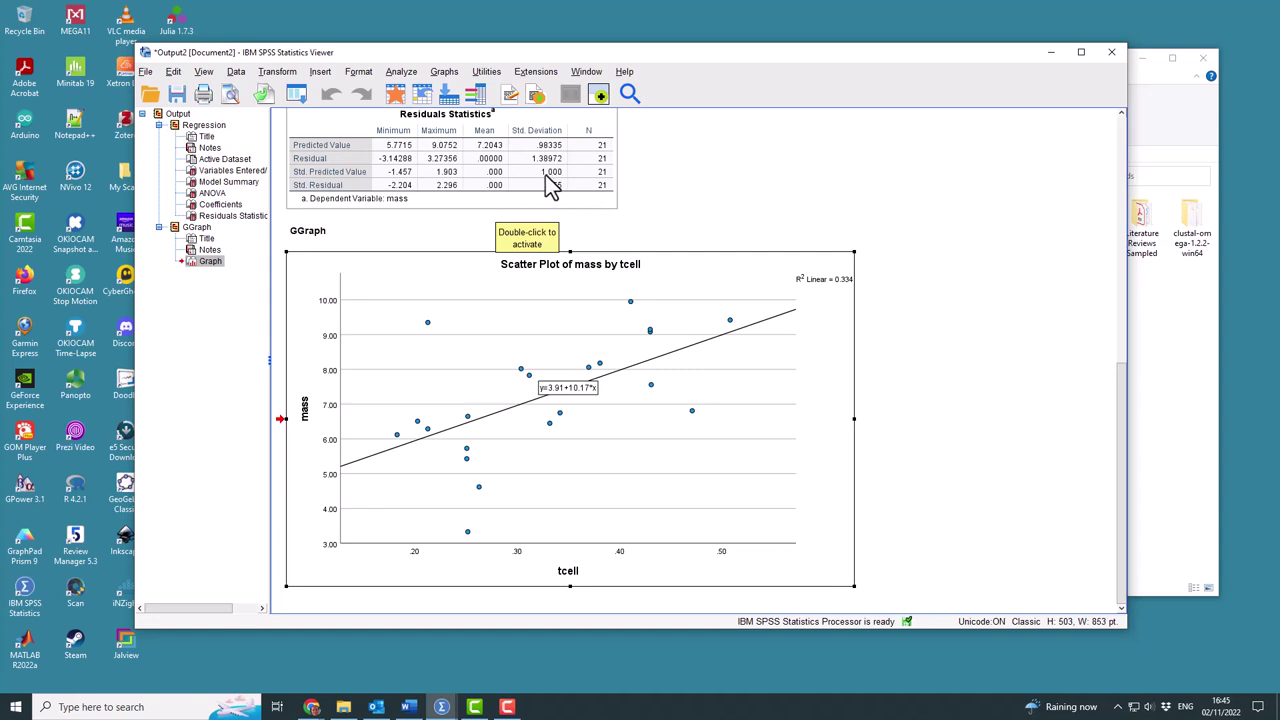
Step: Create an overlay scatter of mass and Unstandardized Predicted Value against tcell
left_click(445, 72)
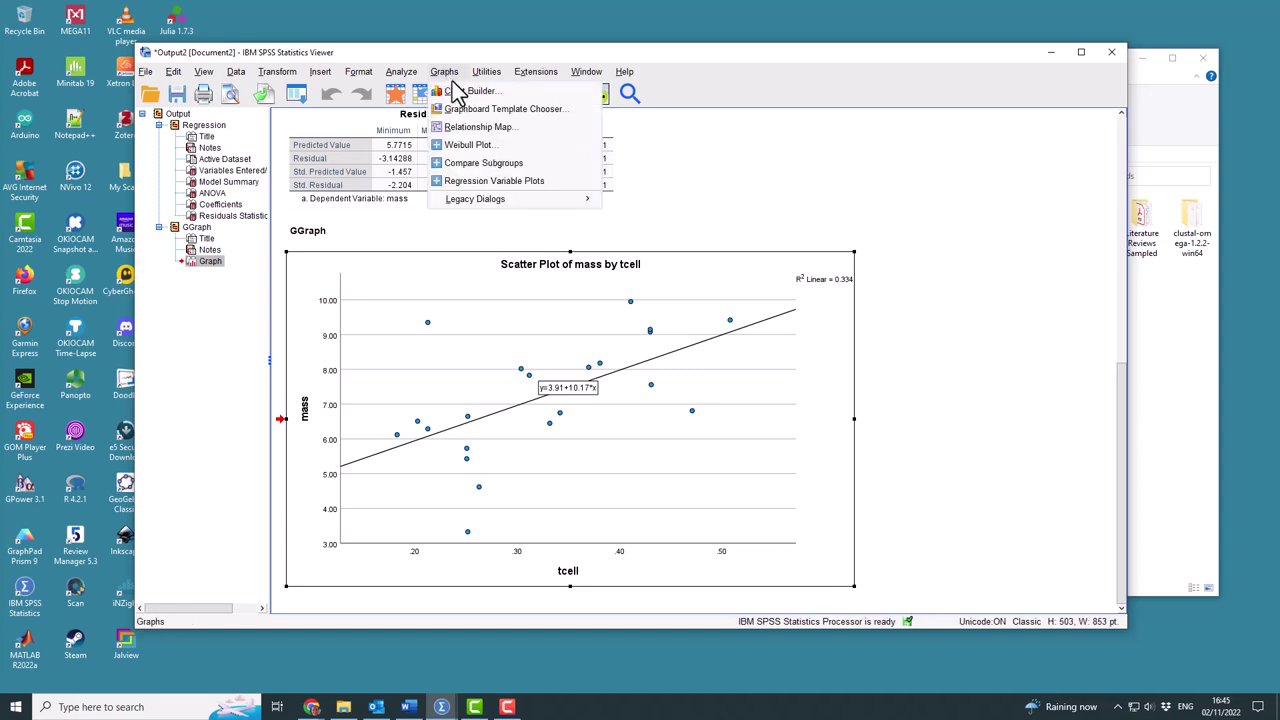
left_click(468, 92)
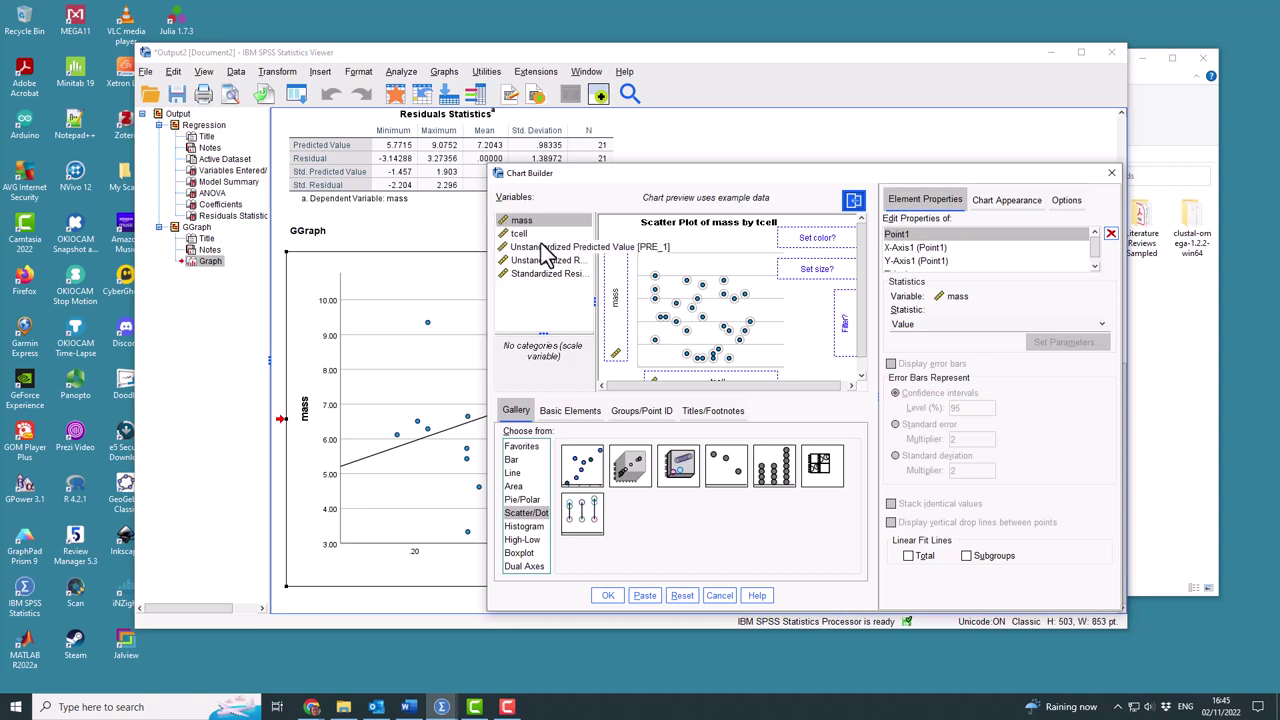
left_click_drag(543, 250, 620, 262)
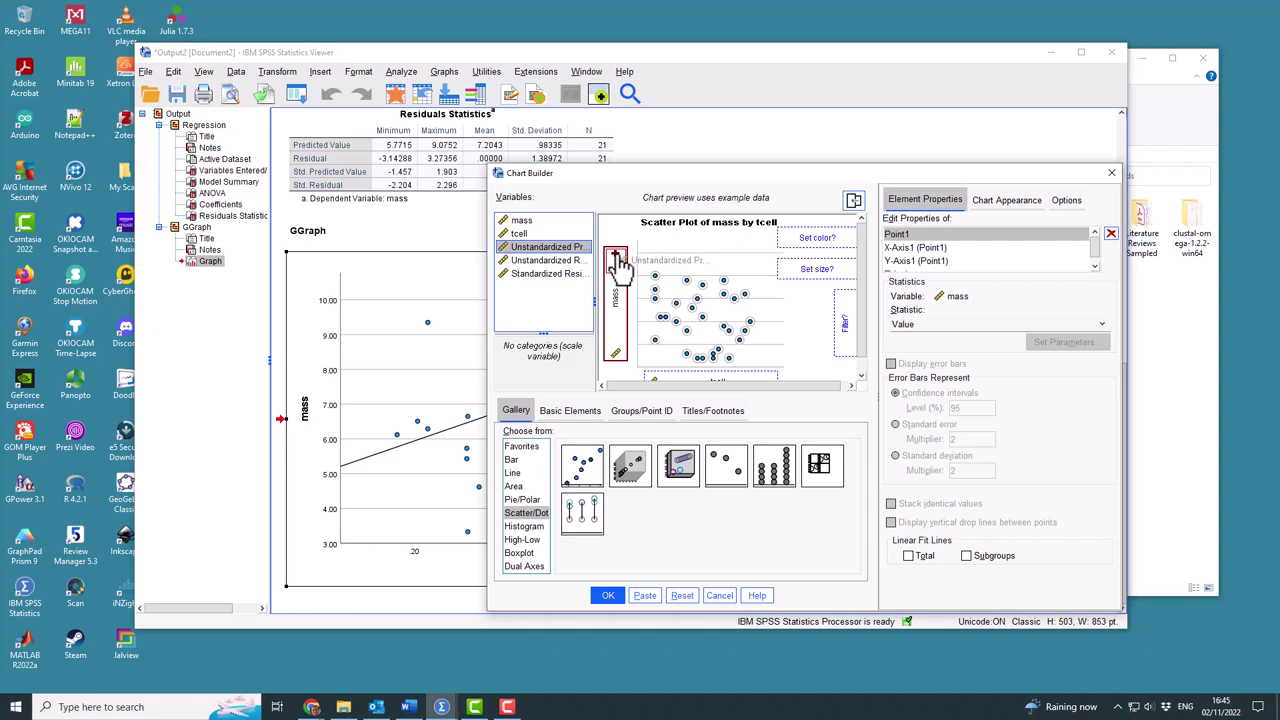
left_click_drag(620, 262, 621, 264)
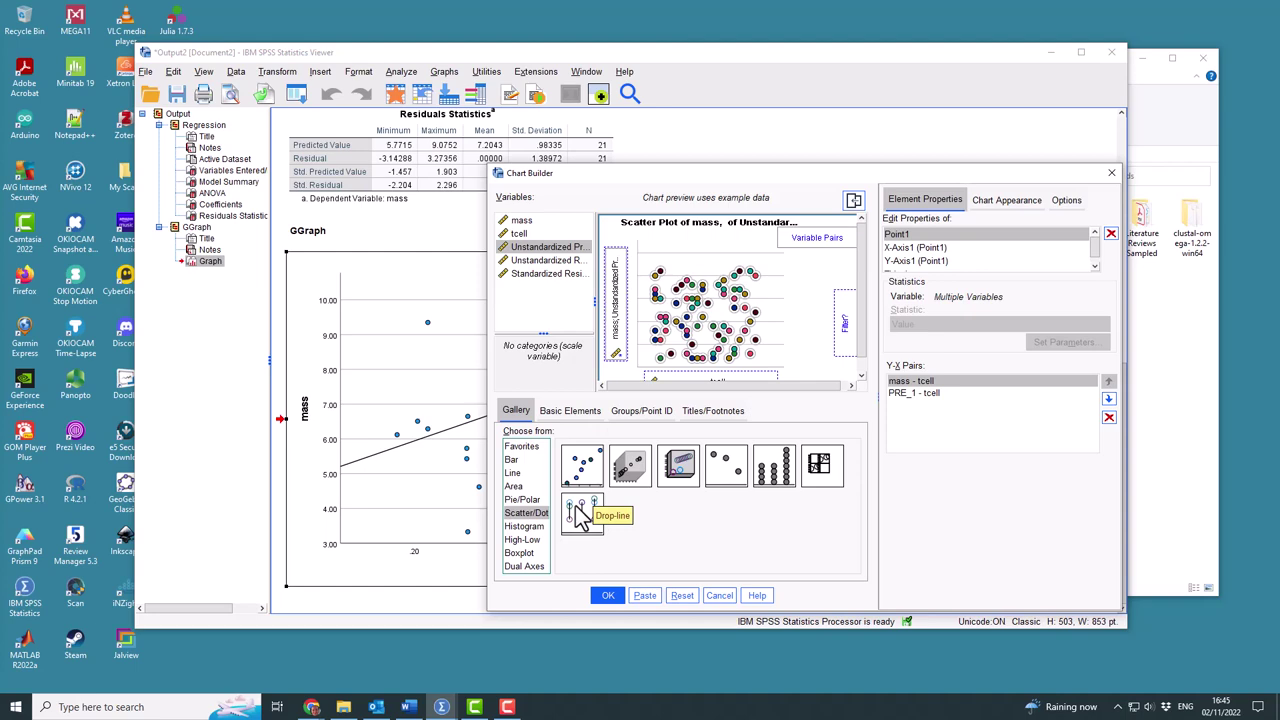
left_click(607, 597)
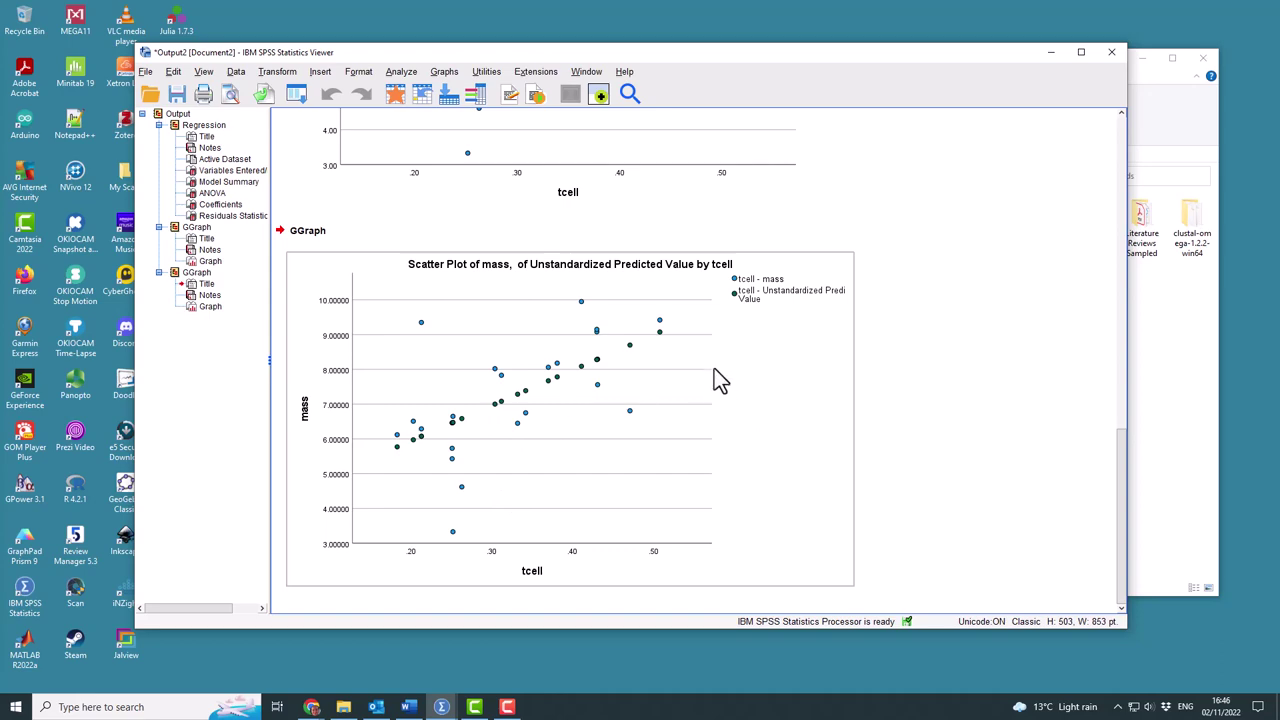
Step: Replace the Y variables with Standardized Residual, keep tcell on X, and produce the chart
left_click(442, 73)
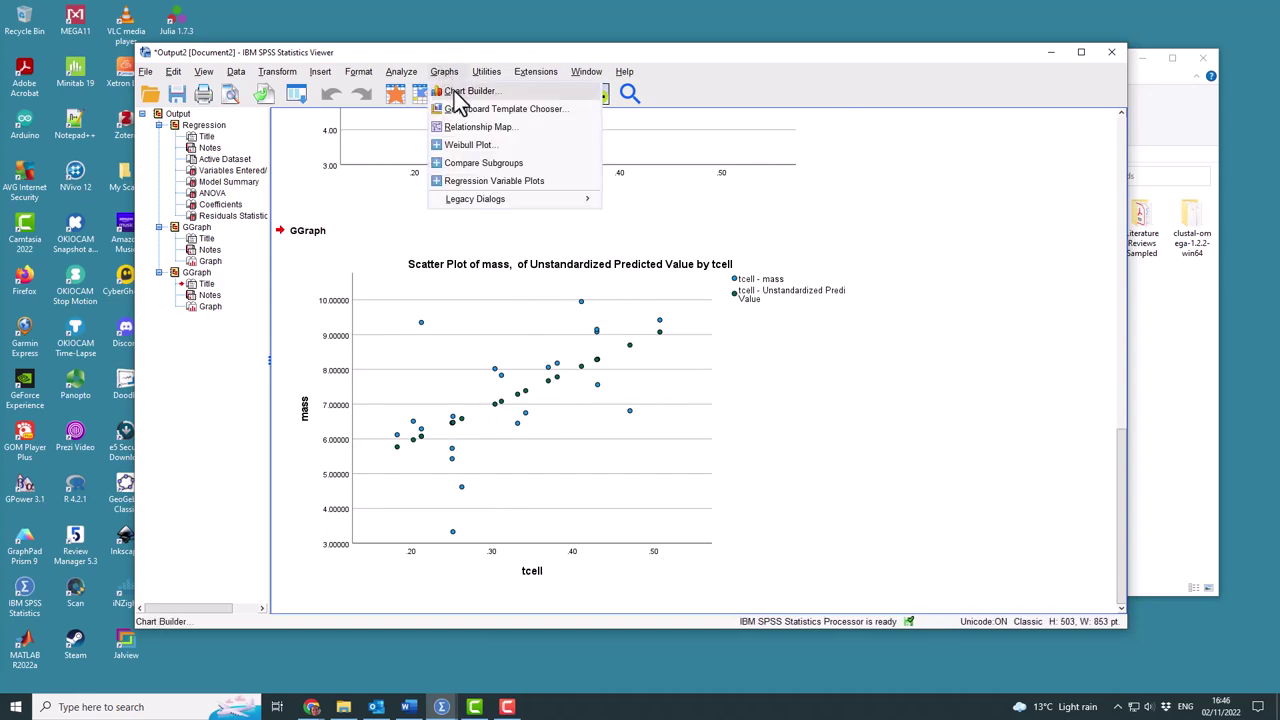
left_click(462, 91)
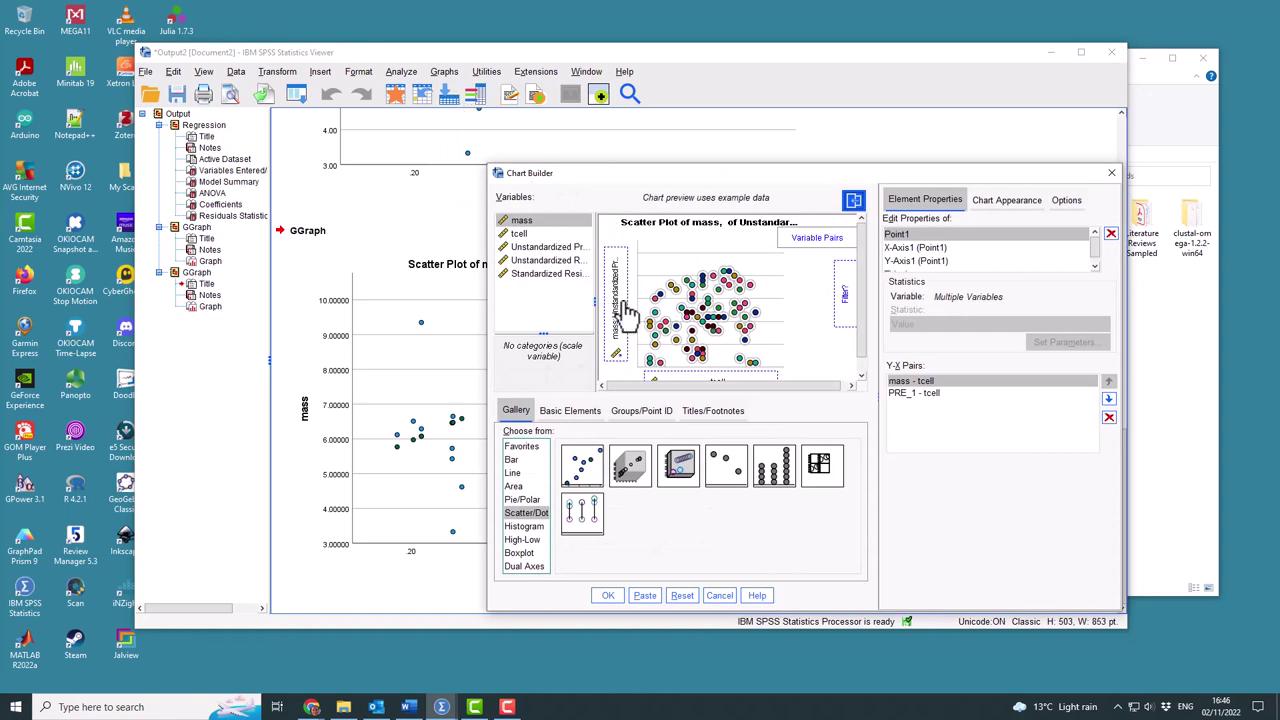
left_click_drag(627, 313, 560, 300)
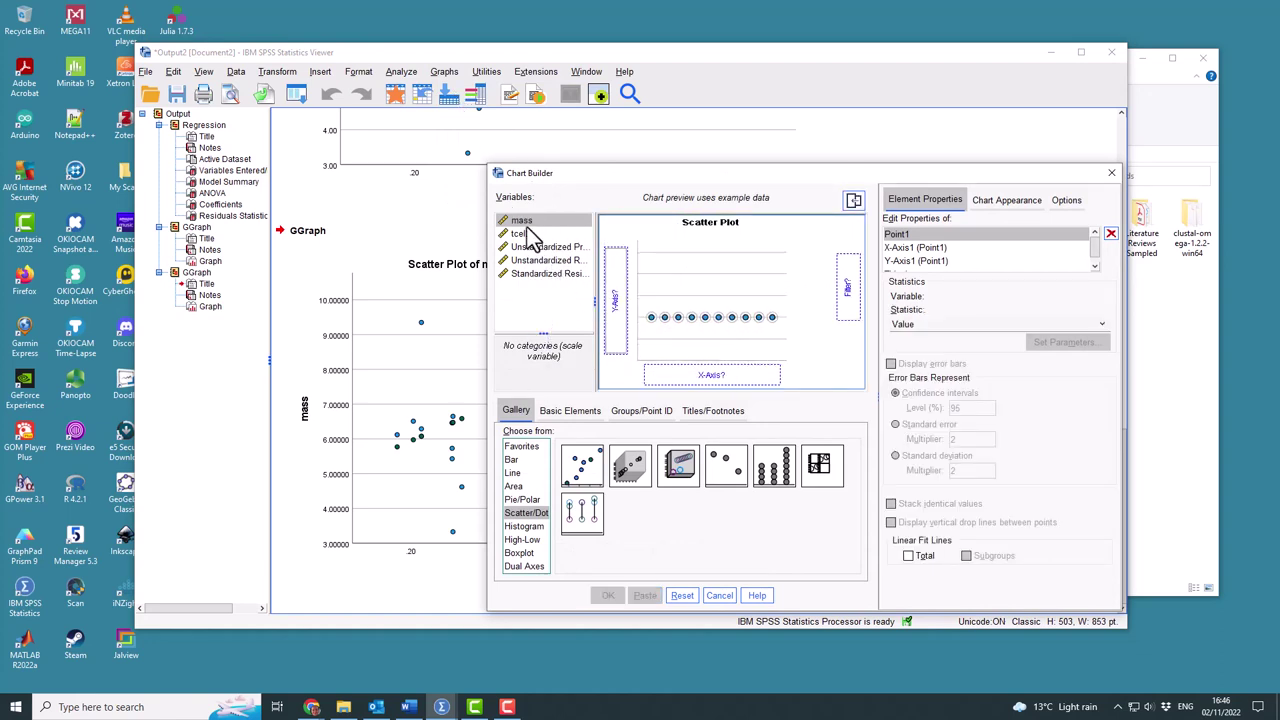
left_click_drag(520, 236, 708, 377)
left_click_drag(532, 276, 615, 290)
left_click(608, 596)
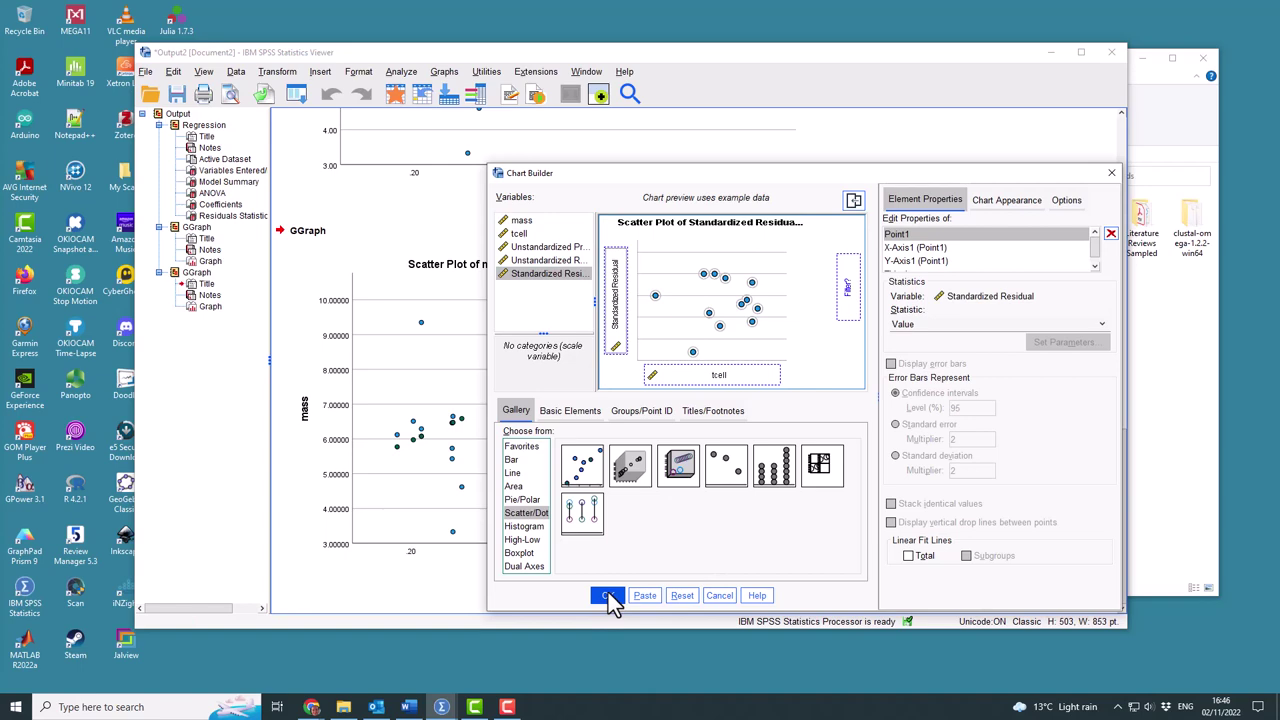
scroll(970, 390, "down", 5)
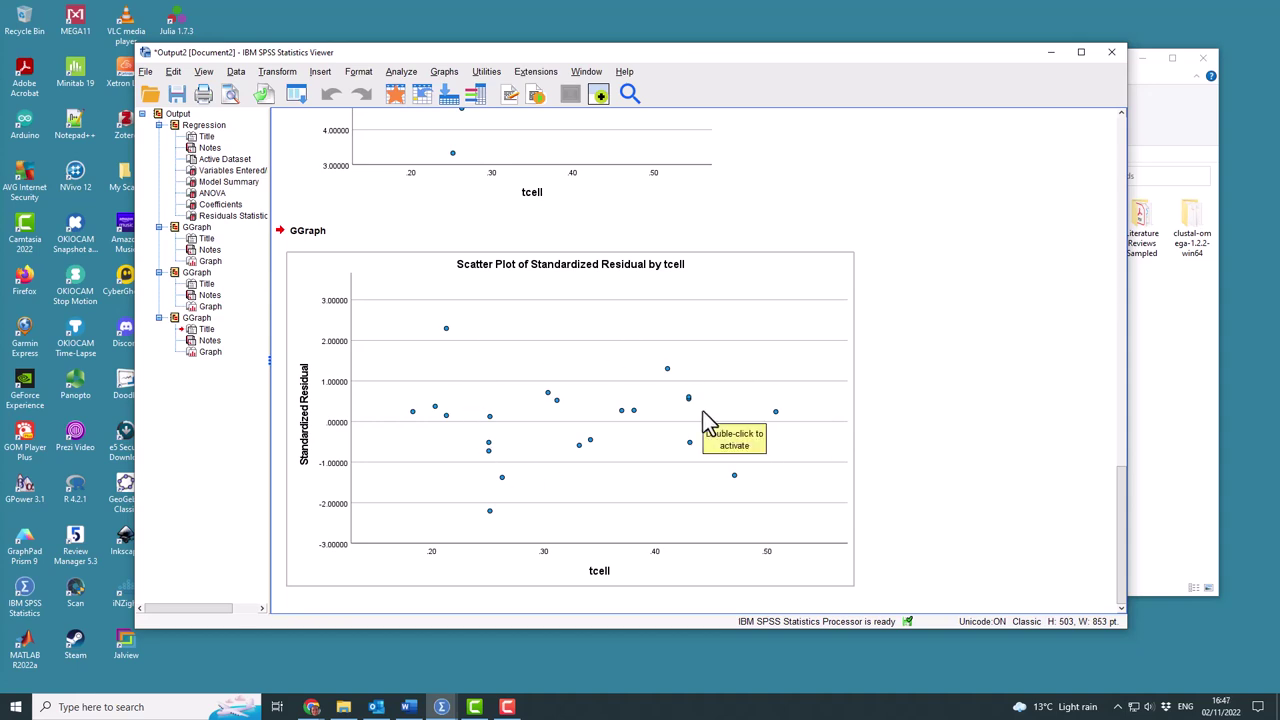
left_click(861, 480)
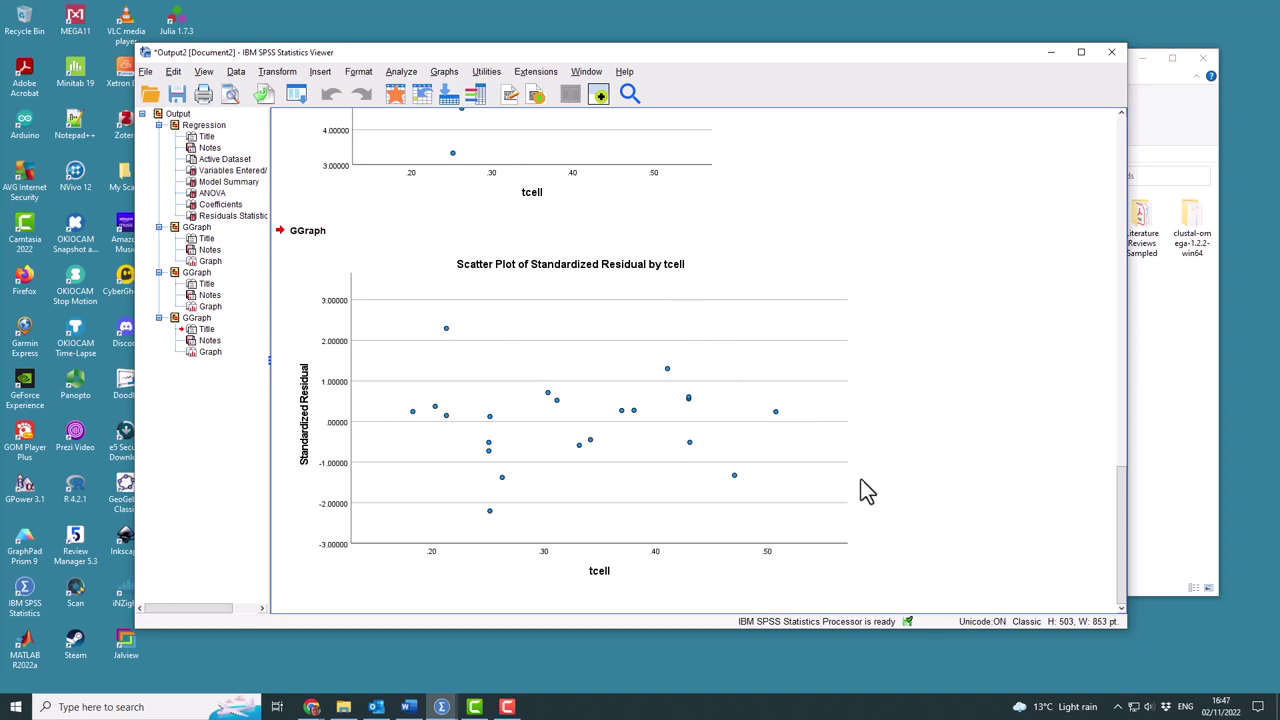
left_click(850, 488)
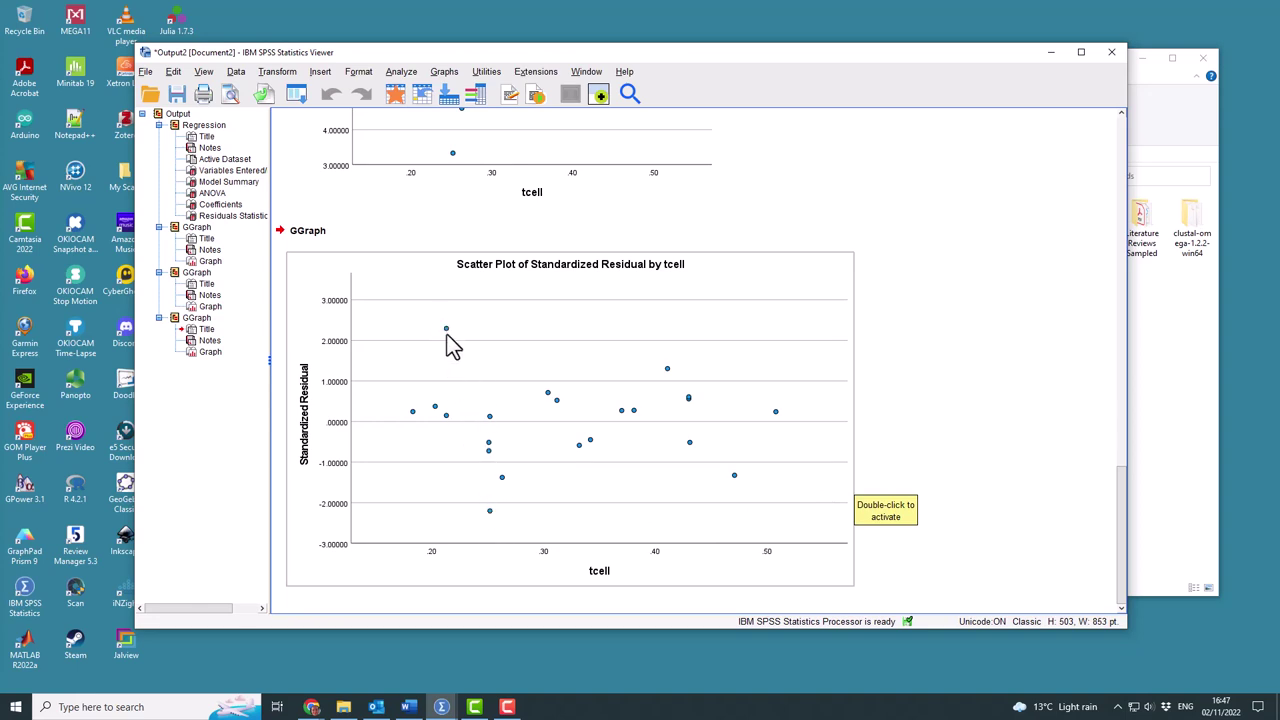
left_click(447, 328)
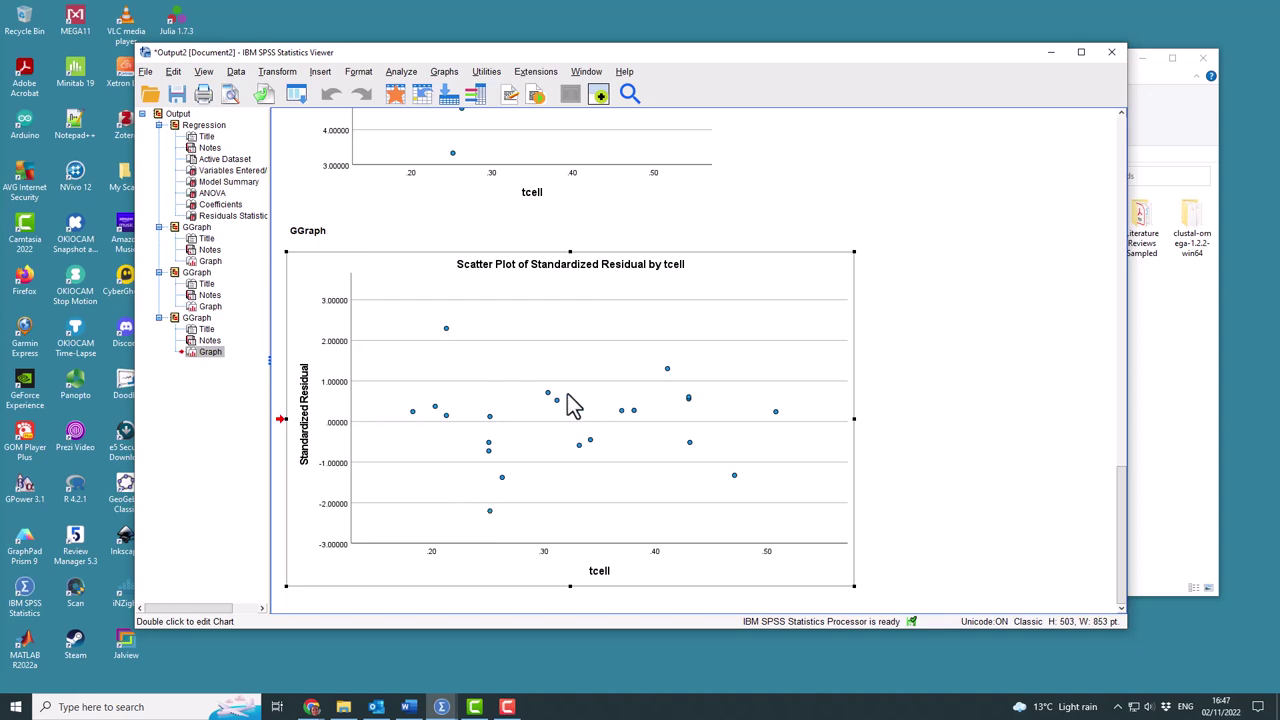
scroll(573, 452, "up", 3)
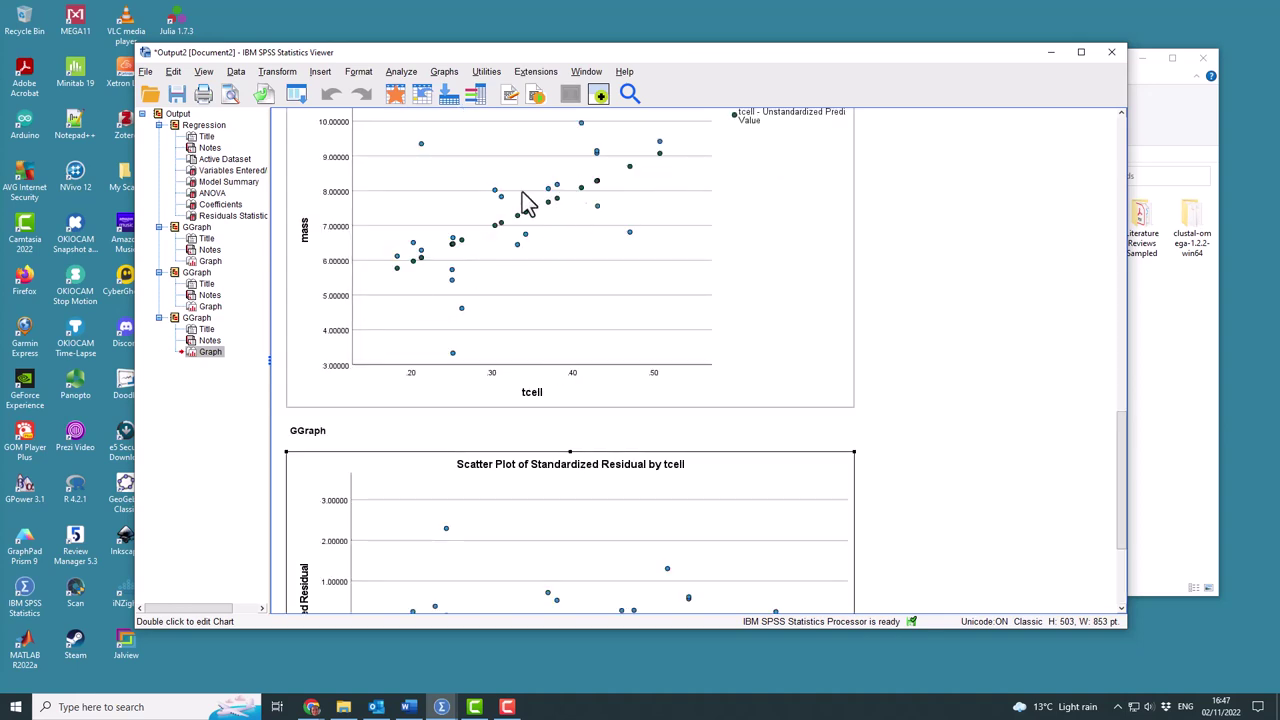
scroll(534, 366, "down", 3)
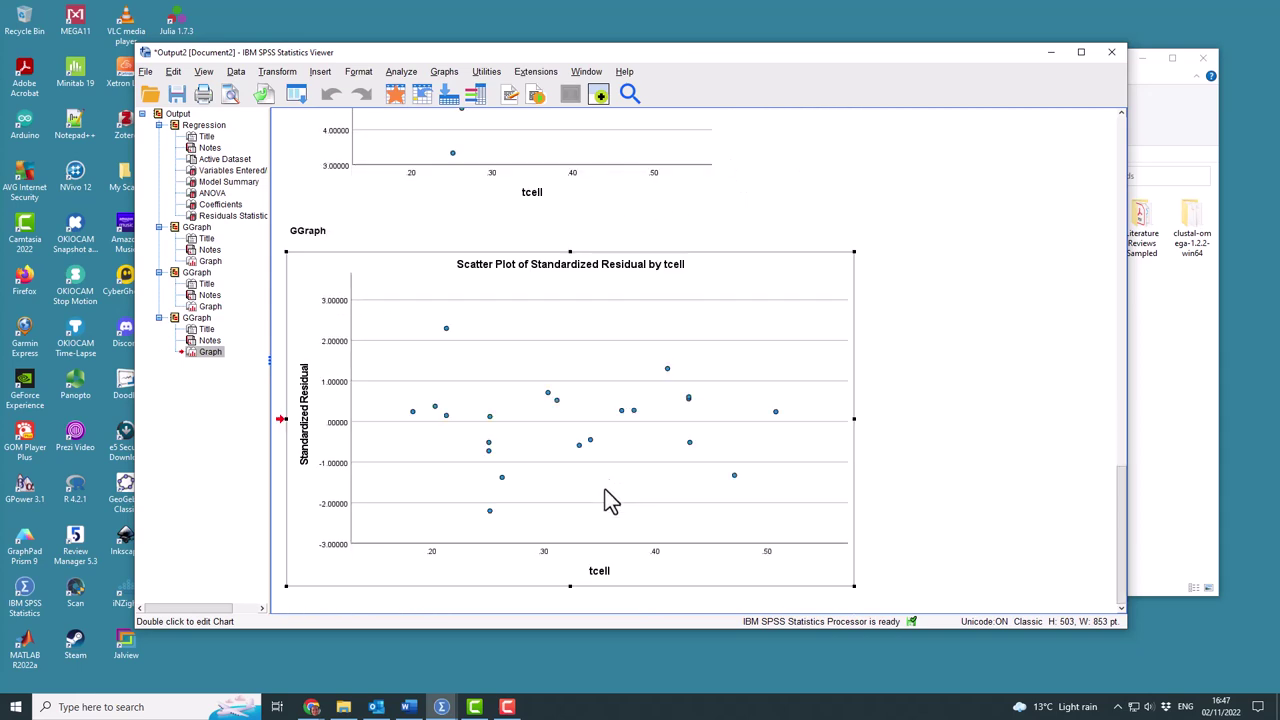
scroll(510, 520, "up", 3)
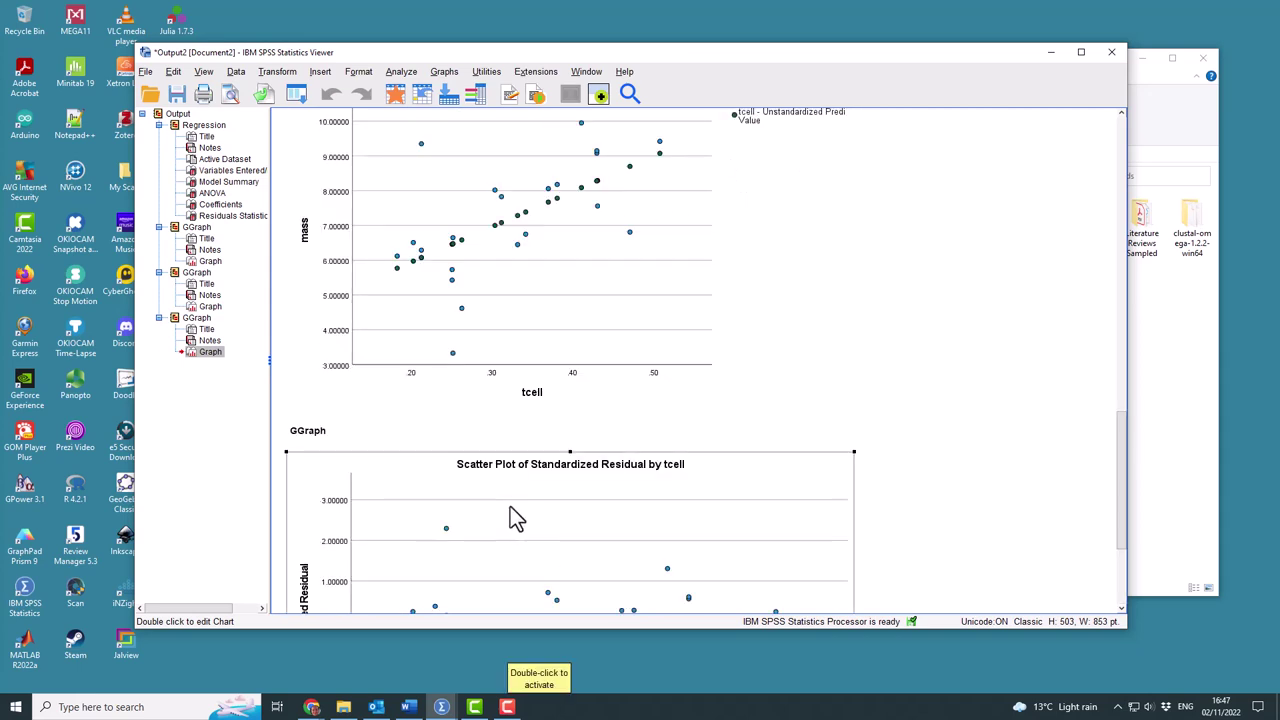
scroll(512, 518, "down", 3)
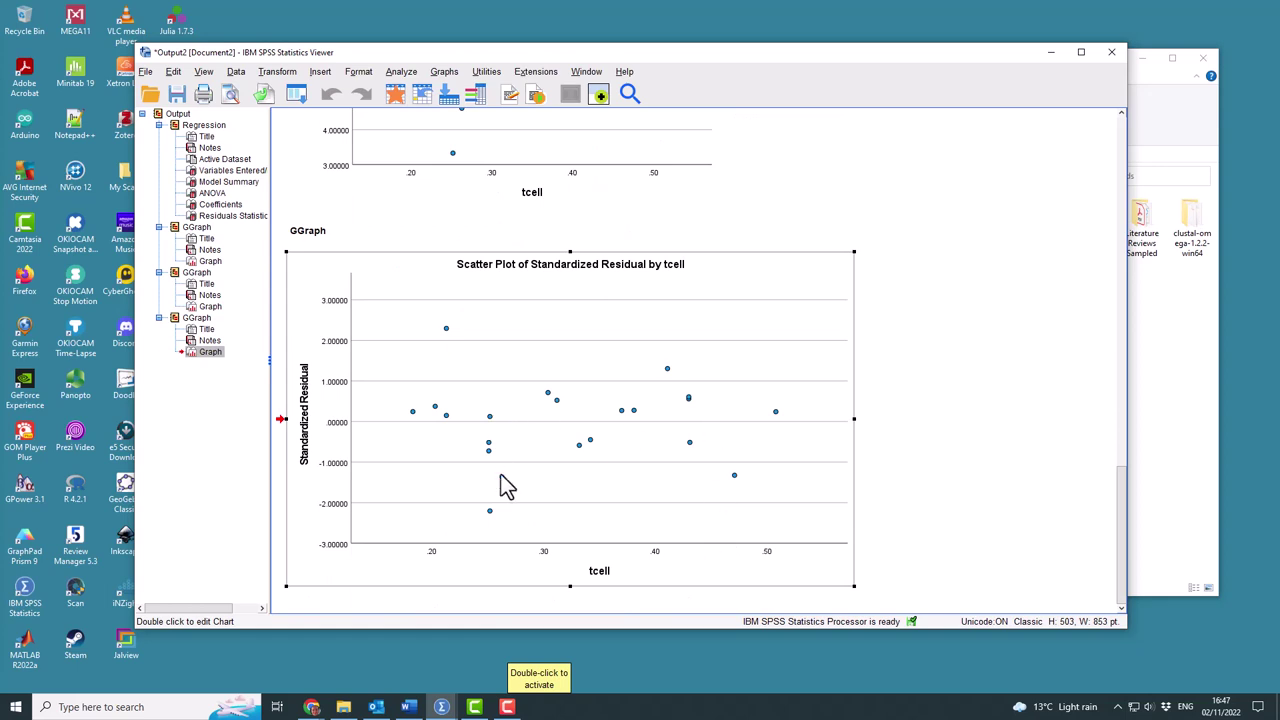
scroll(583, 372, "up", 5)
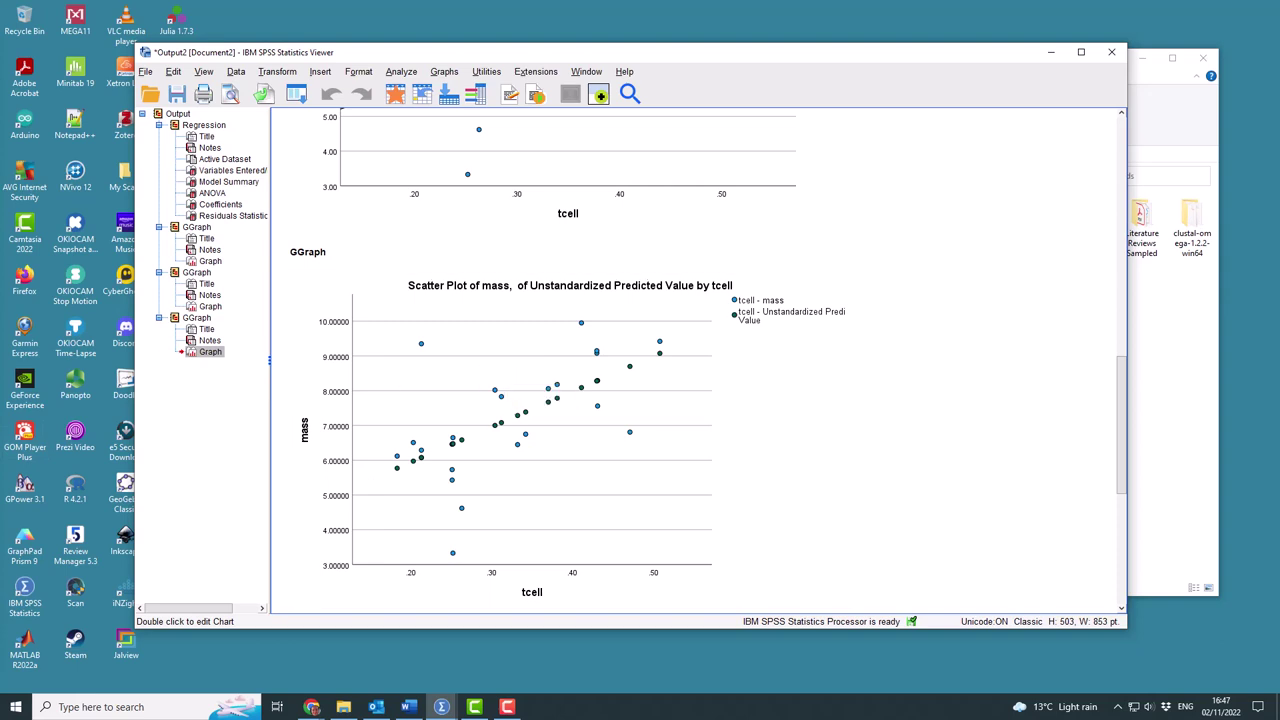
scroll(650, 405, "down", 5)
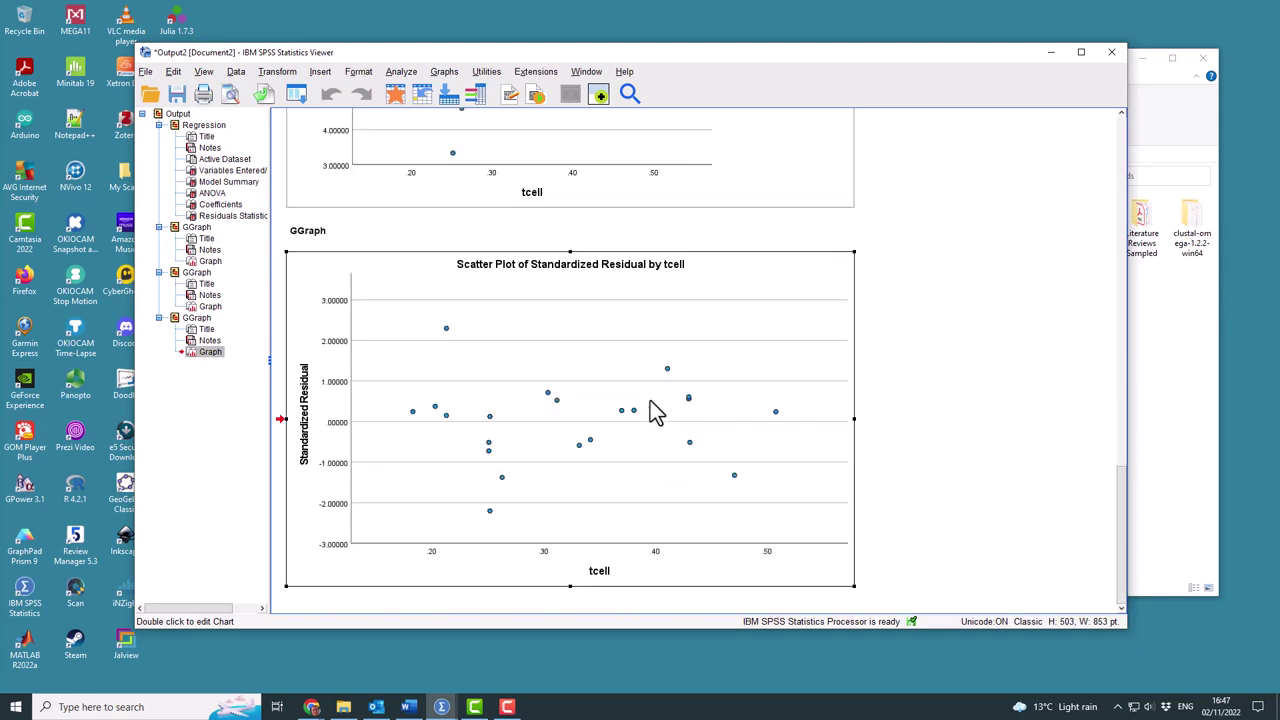